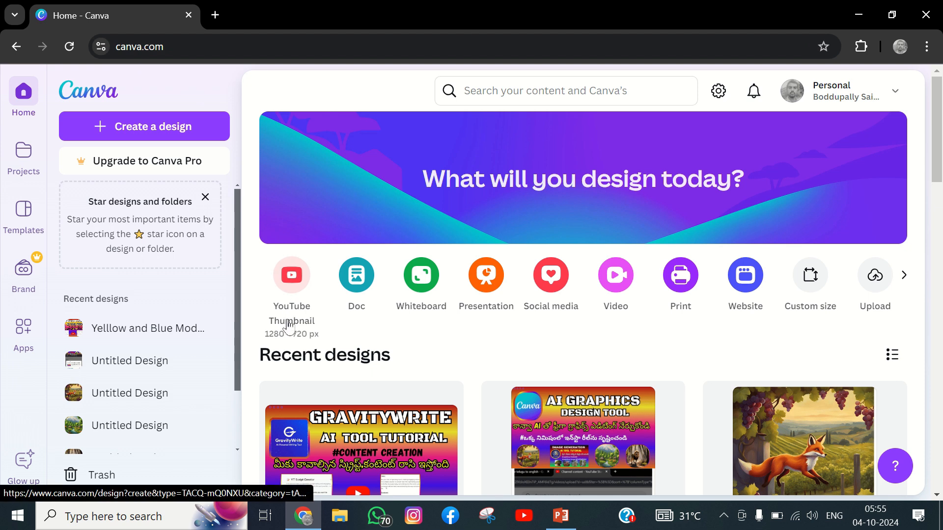
Create a YouTube Thumbnail design and apply the "Best Artificial Intelligence Websites" template with the running robot.
click(293, 300)
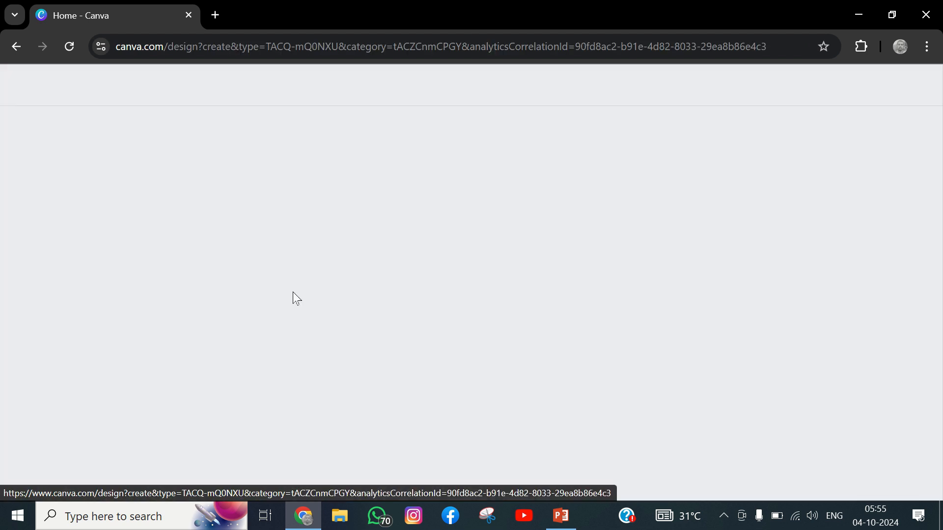
scroll(148, 355, down, 3)
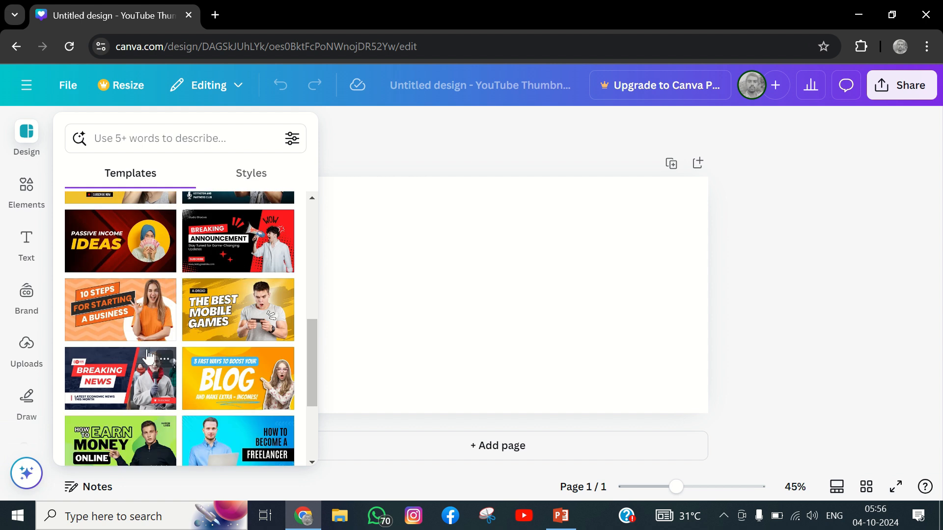
scroll(148, 355, down, 4)
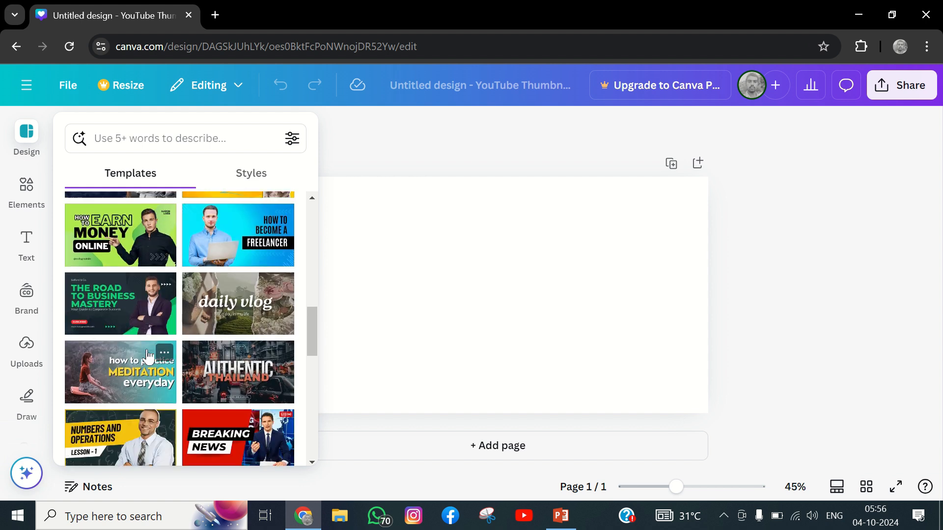
scroll(148, 354, up, 7)
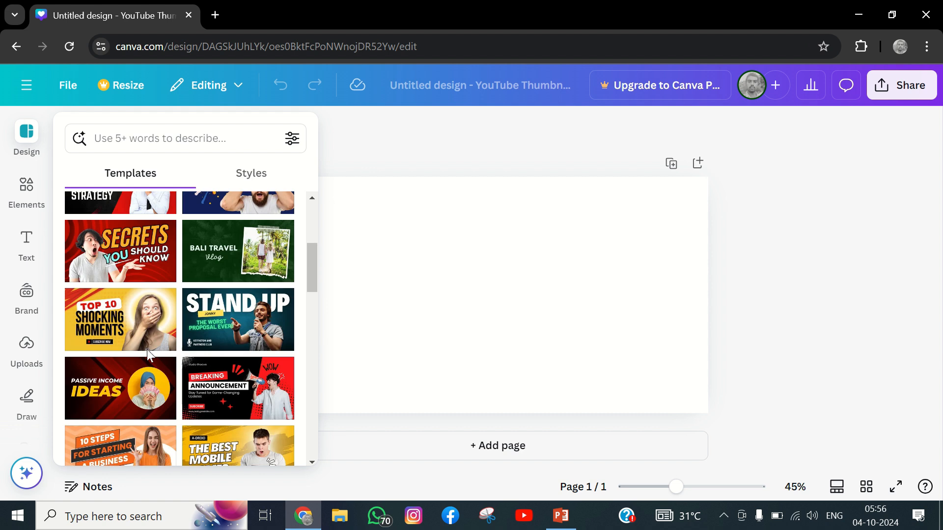
scroll(146, 350, down, 10)
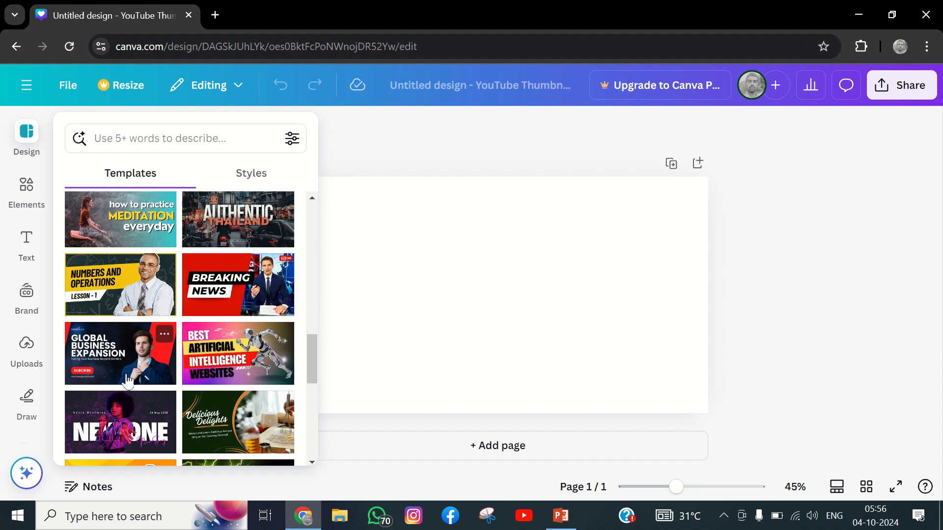
click(222, 362)
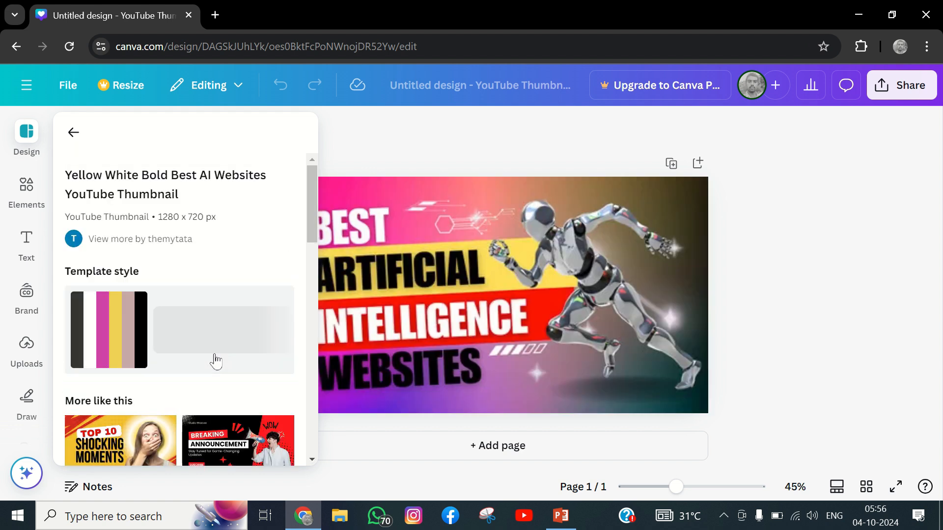
Shrink the robot image to roughly 60% of its size, keeping its lower-right corner in place.
click(491, 317)
click(577, 289)
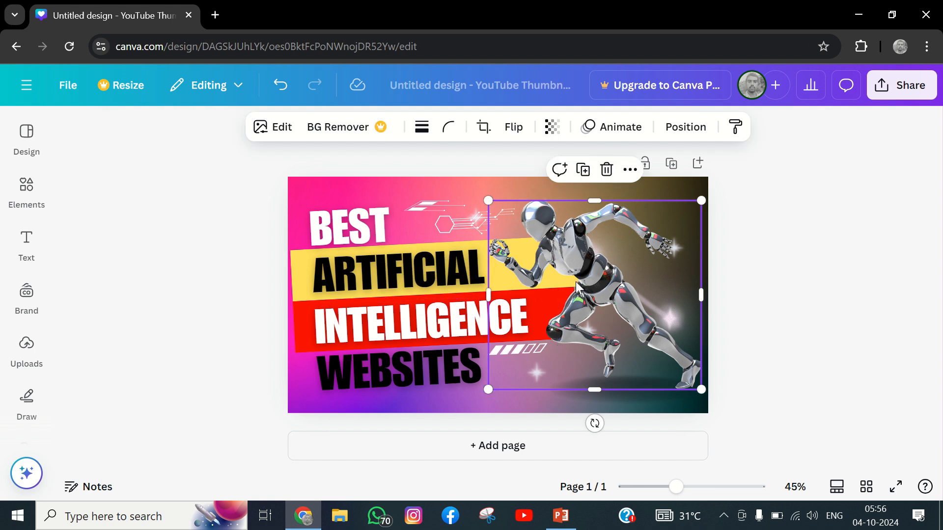
drag(489, 200, 574, 277)
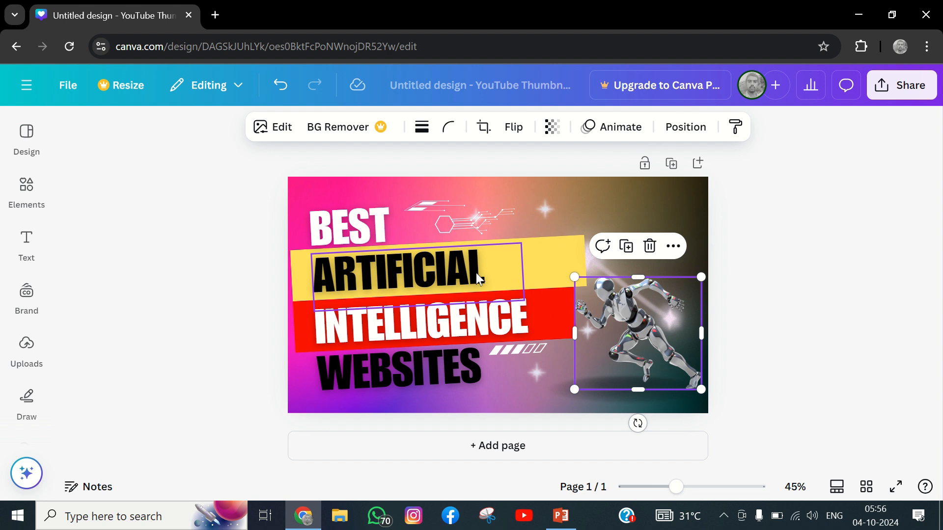
Delete the title text, the yellow and red banners, the sparkle graphics and the pink-purple background image.
click(354, 249)
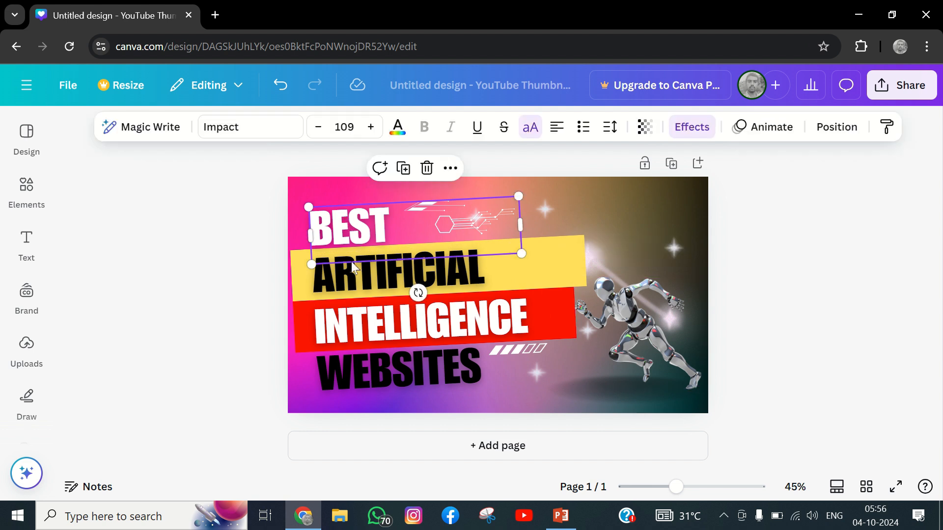
key(Delete)
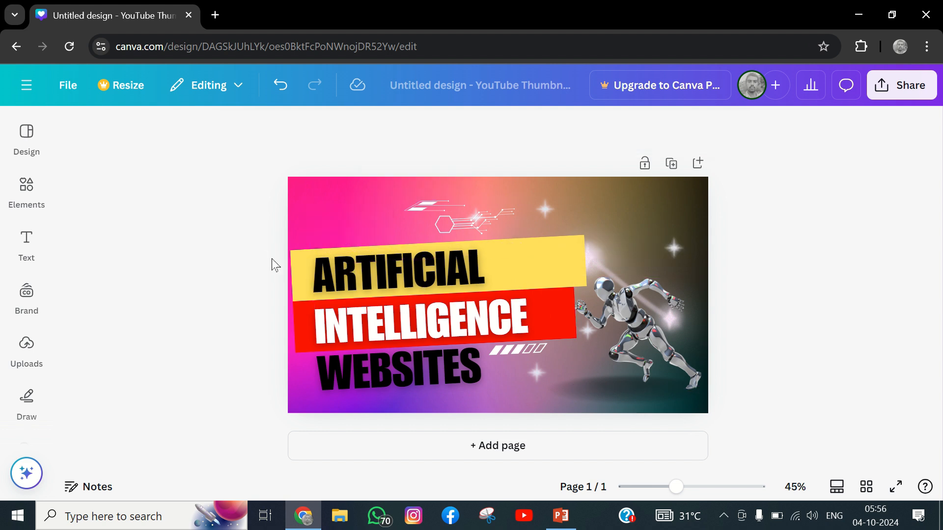
click(295, 271)
key(Delete)
drag(331, 328, 362, 310)
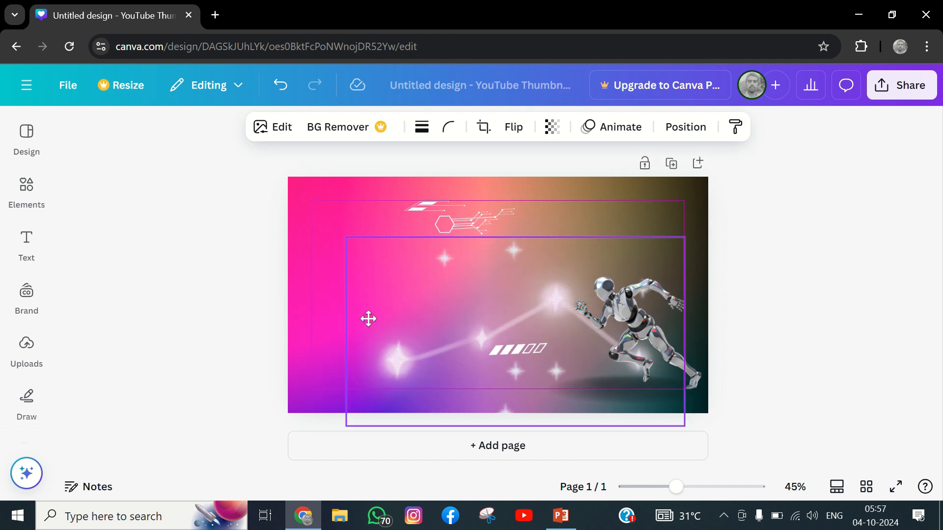
key(Delete)
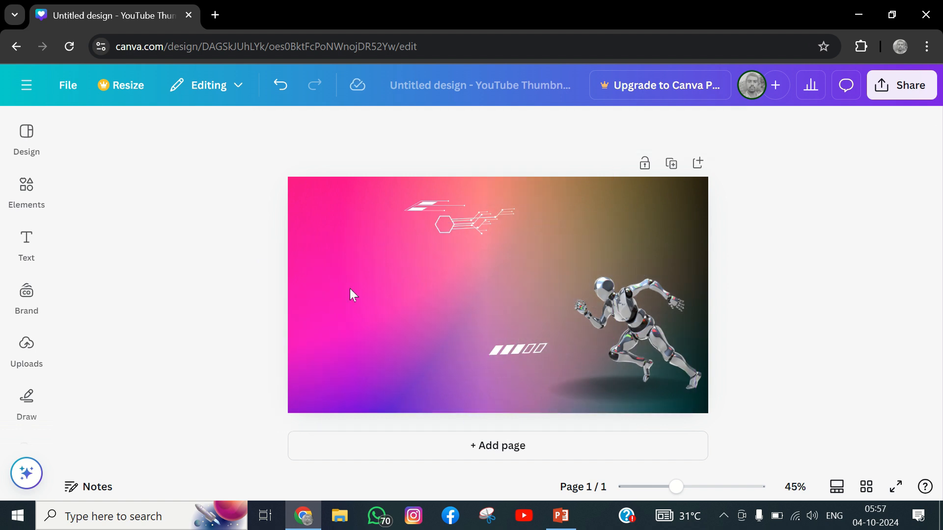
click(351, 290)
key(Delete)
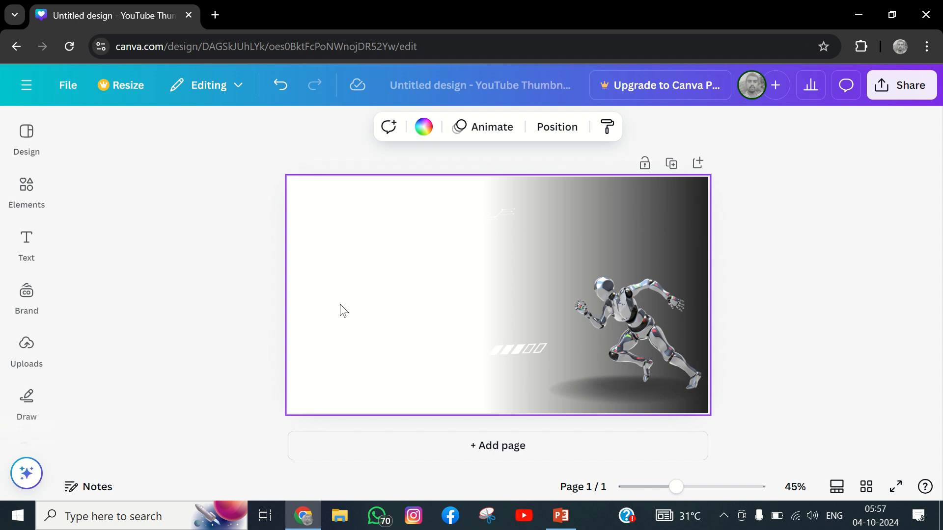
Fill the page background with the default black-to-gold gradient and make it run from top to bottom.
click(344, 310)
click(425, 127)
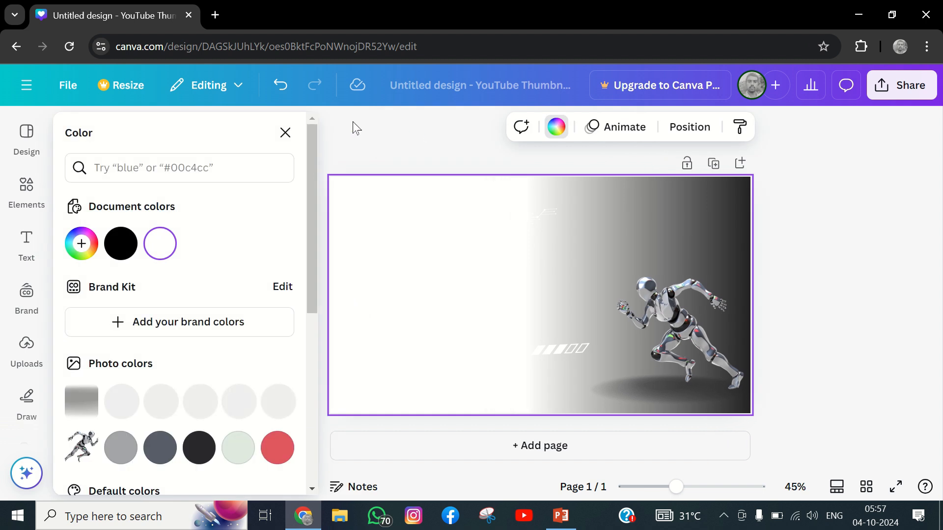
scroll(148, 282, down, 3)
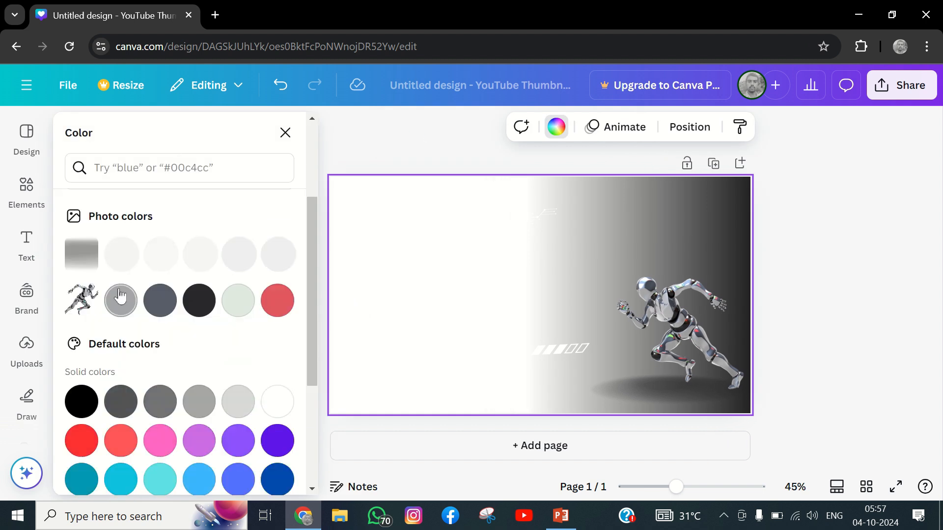
scroll(120, 296, down, 4)
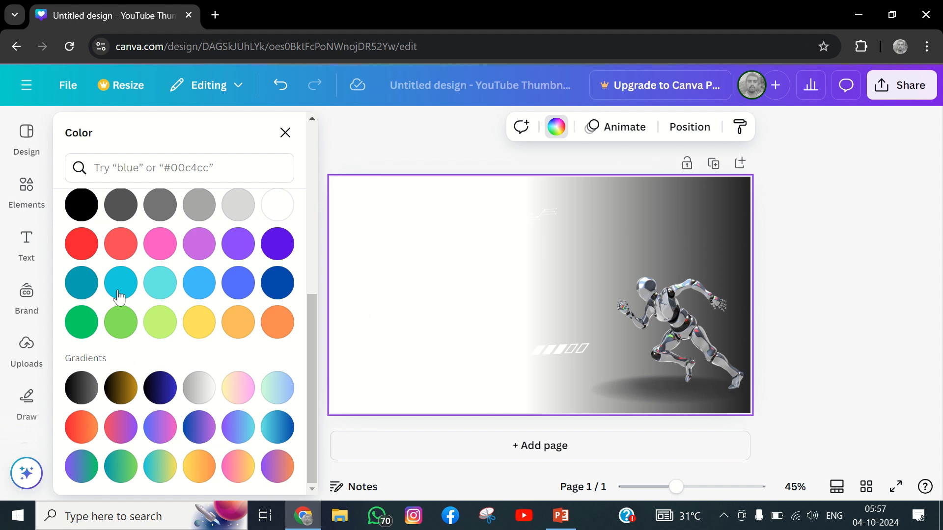
click(128, 390)
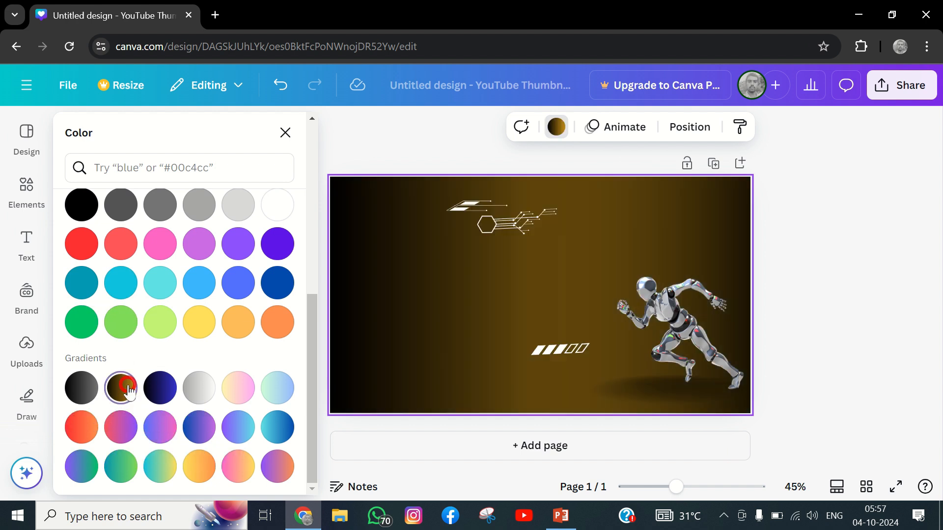
click(81, 244)
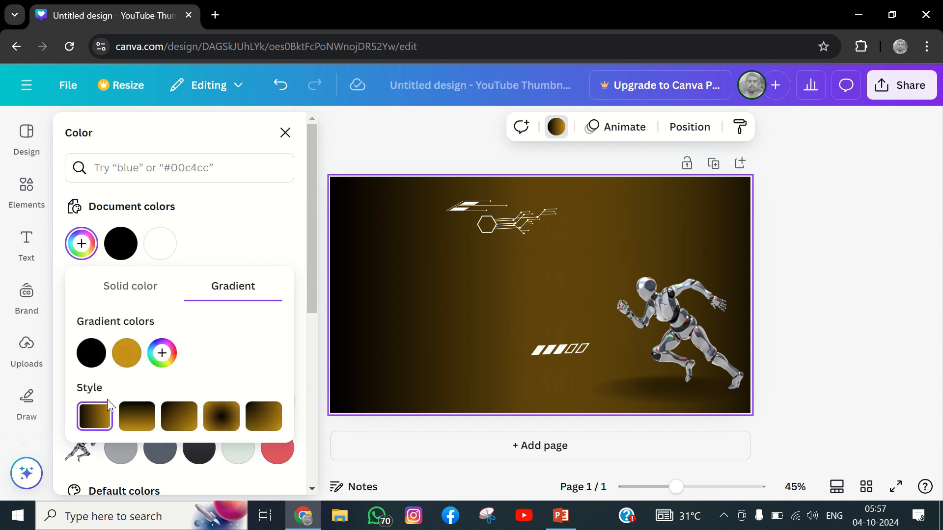
click(140, 418)
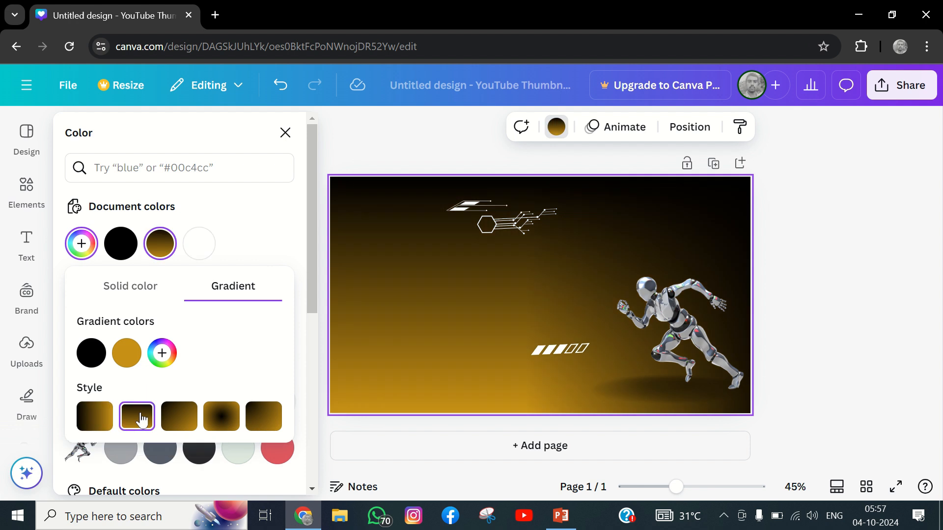
Add magenta #C8169B and green #16C838 as the third and fourth colors of the background gradient.
click(164, 366)
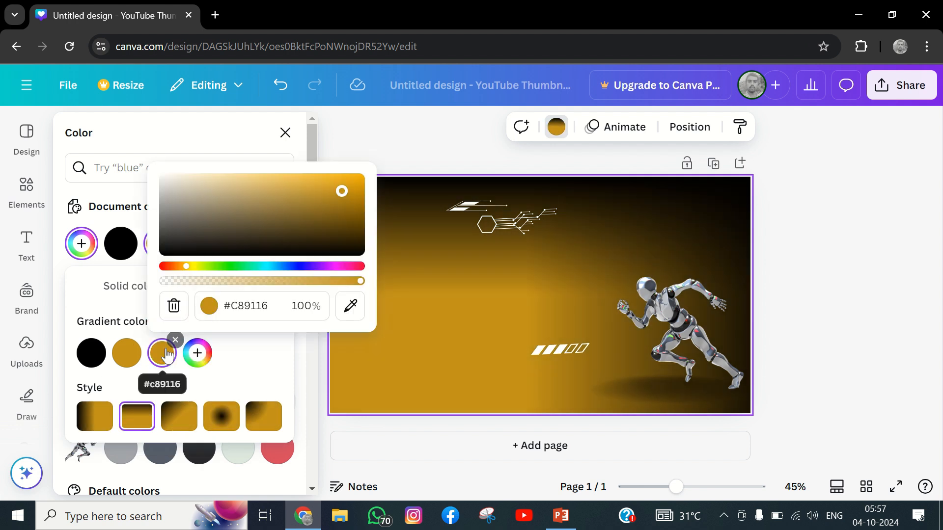
click(341, 267)
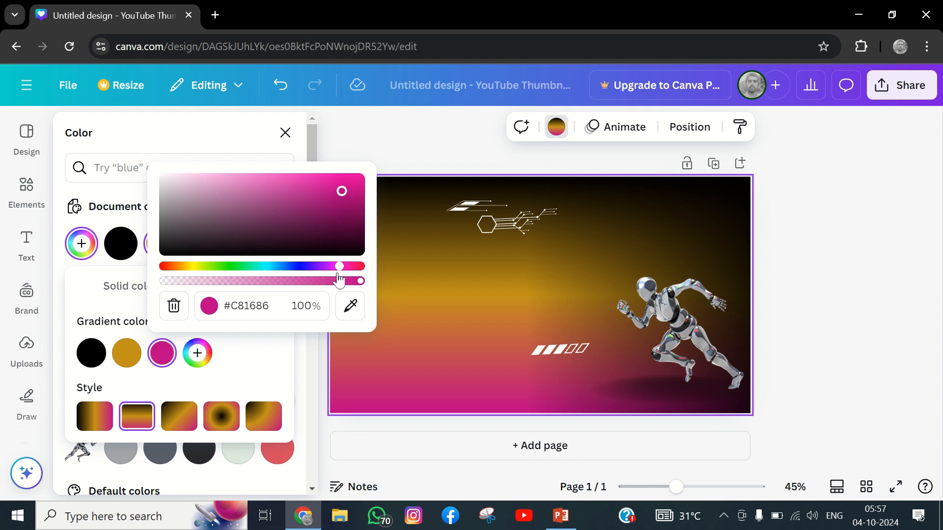
click(353, 267)
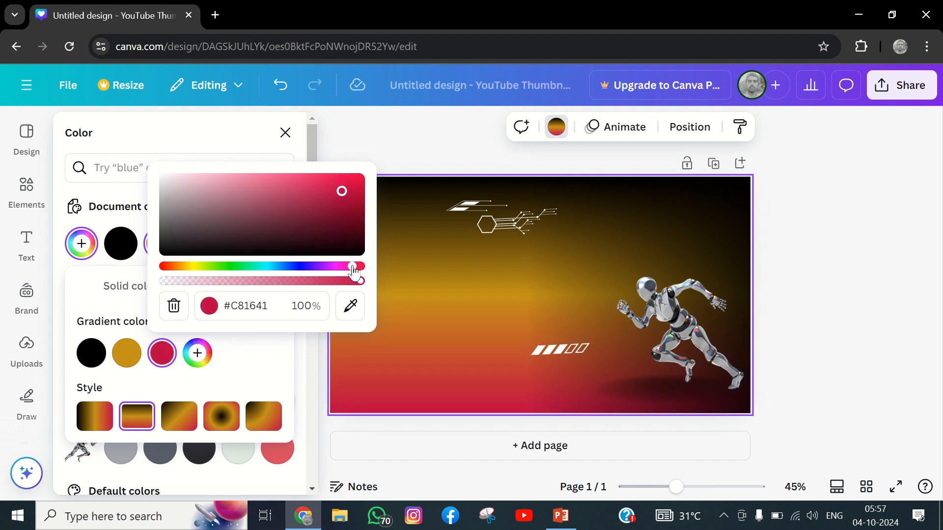
click(336, 267)
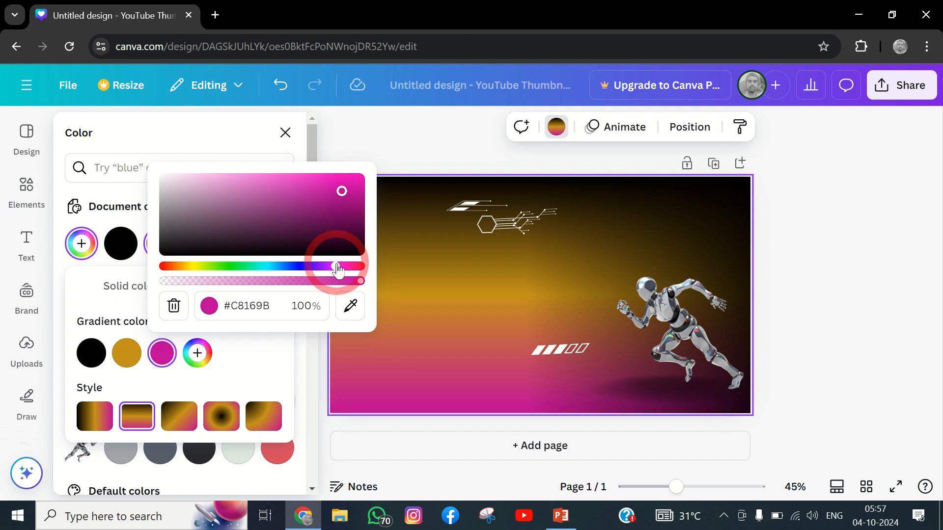
click(197, 353)
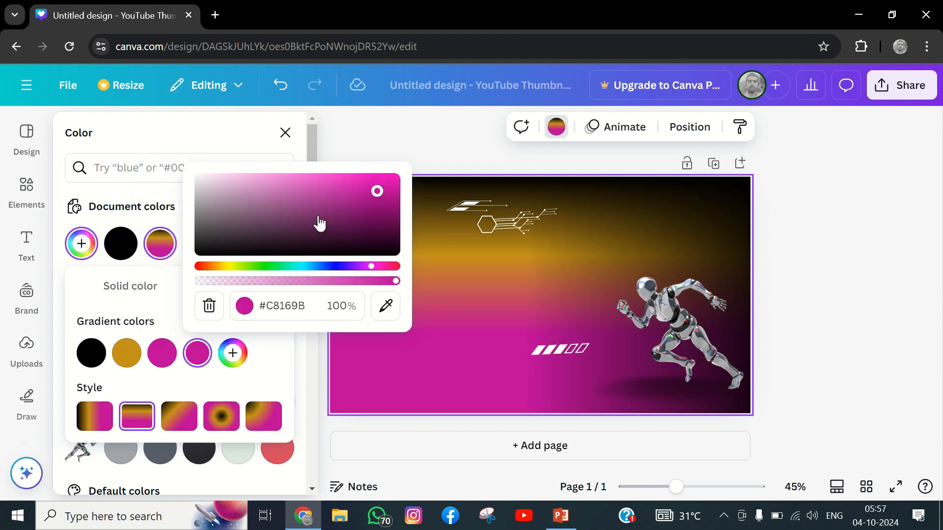
click(232, 267)
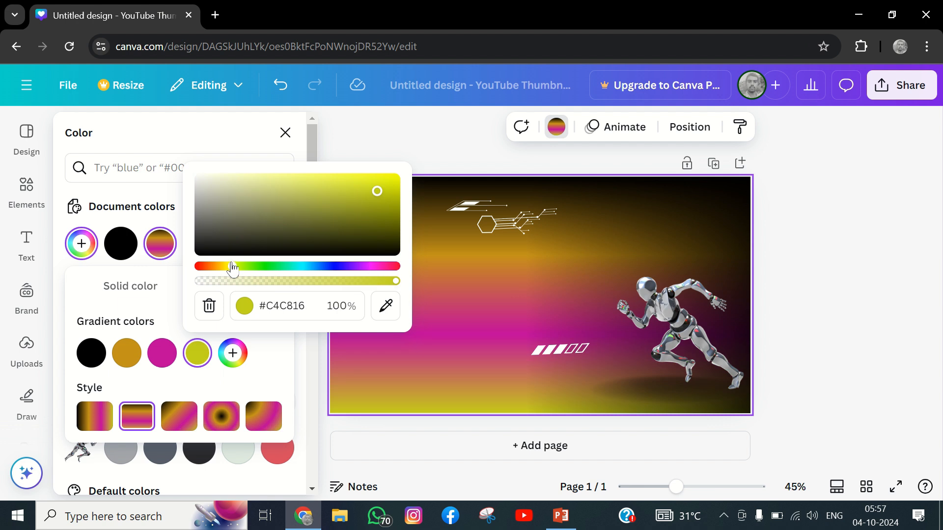
click(270, 266)
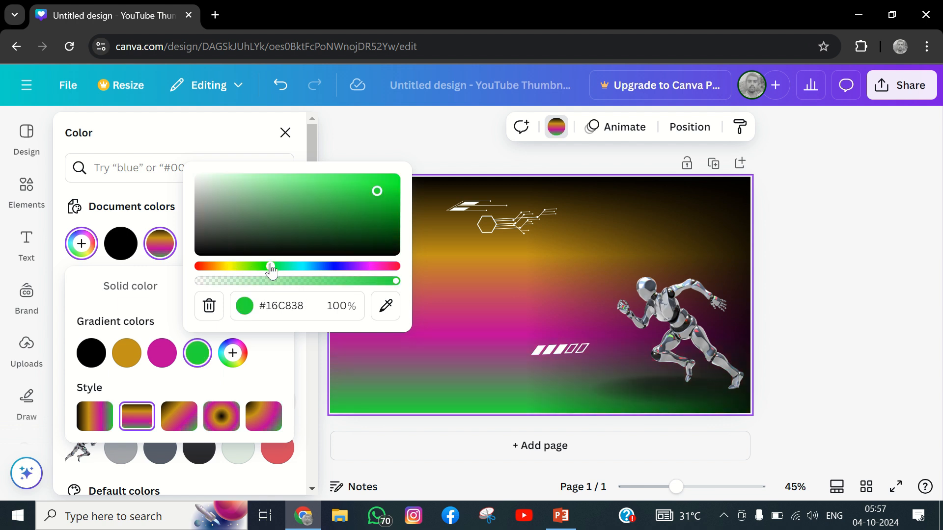
Add red #C81636 as both the fifth and sixth colors of the background gradient.
click(232, 352)
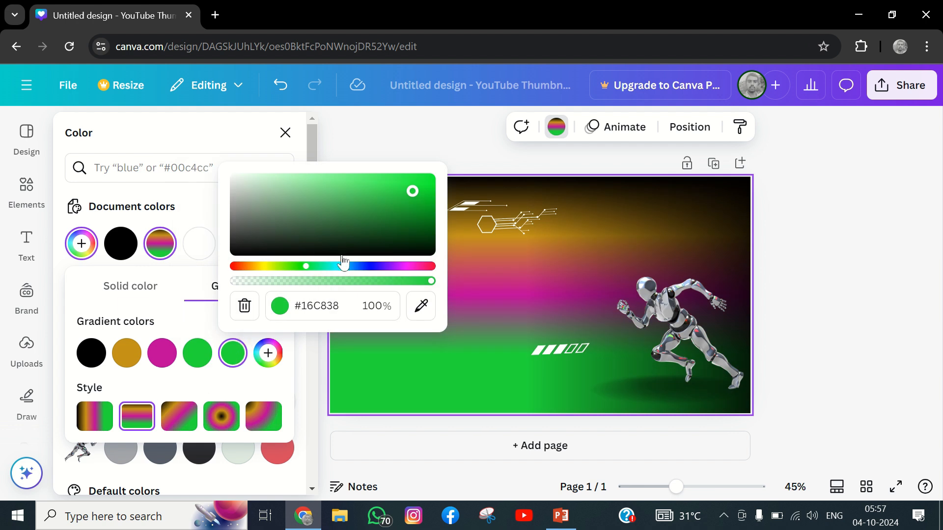
click(398, 266)
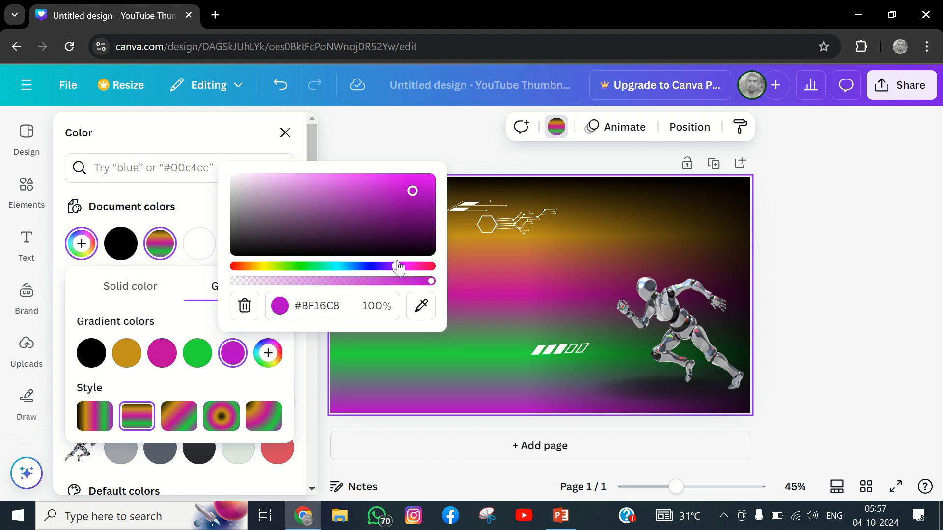
click(428, 267)
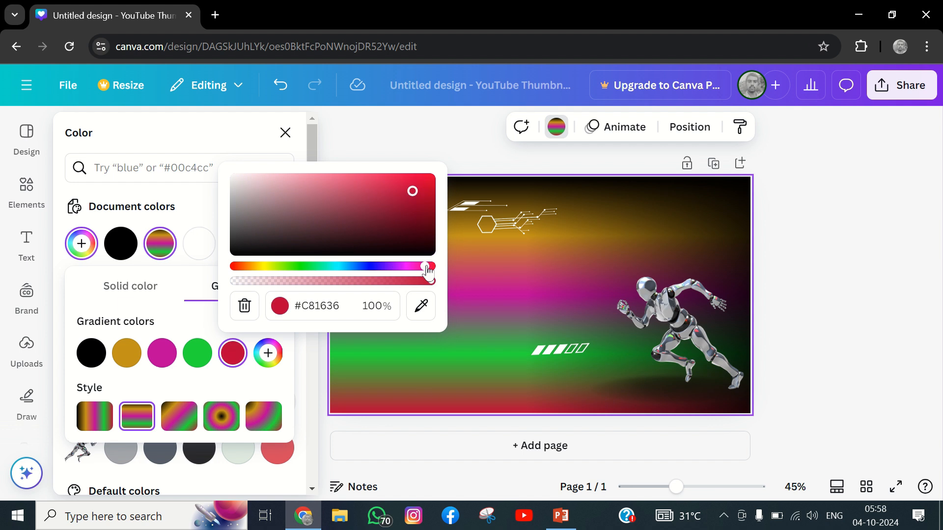
click(278, 349)
click(277, 350)
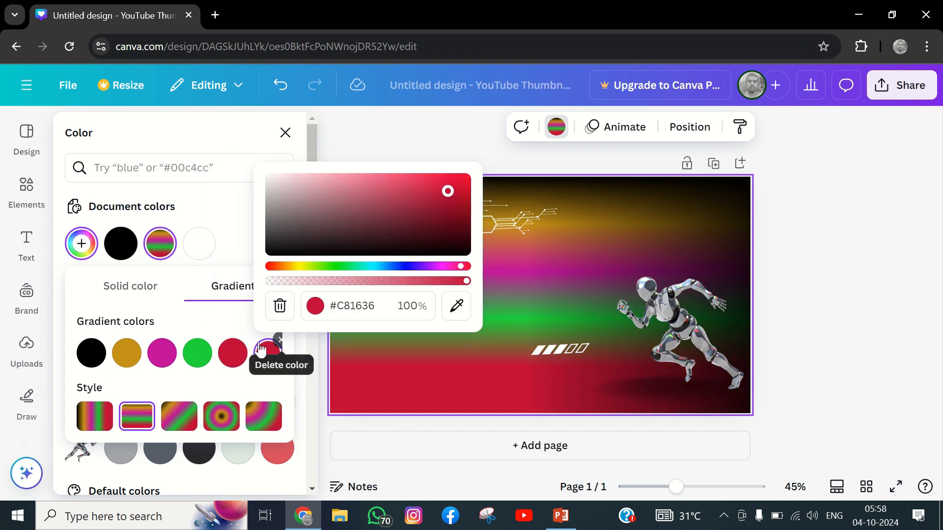
Try the radial, corner and straight gradient styles on the background and settle on the diagonal linear style.
click(221, 415)
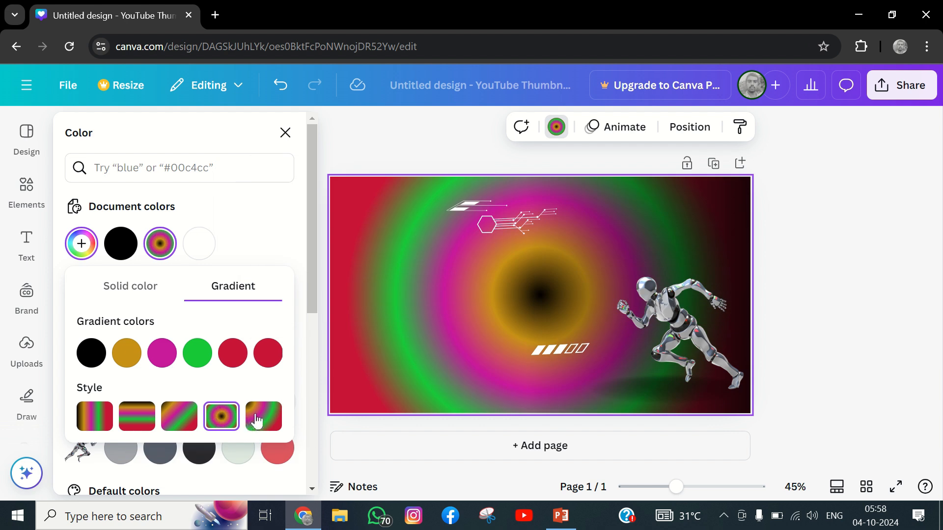
click(271, 419)
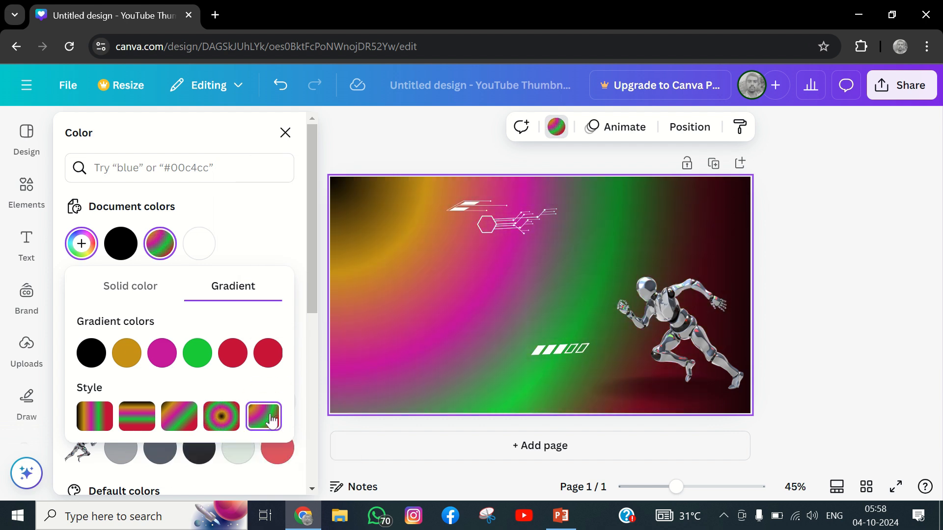
click(180, 418)
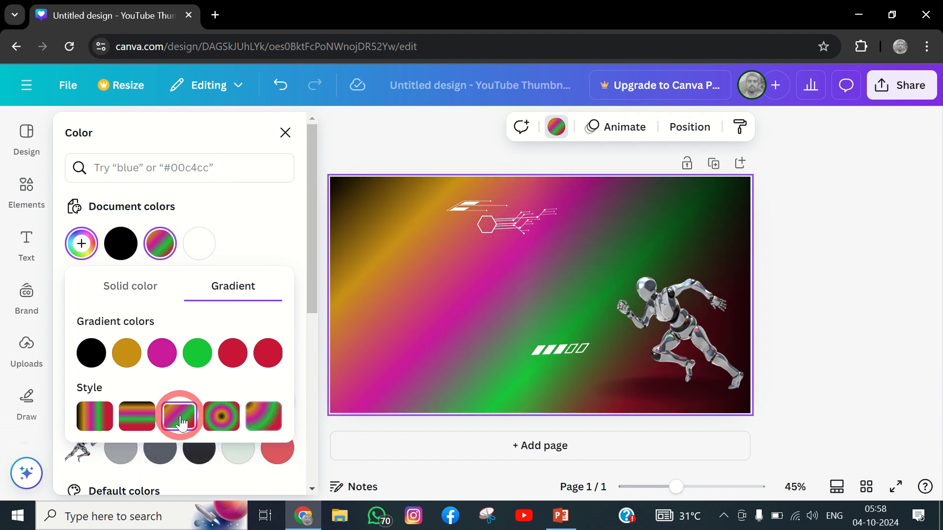
click(100, 421)
click(148, 421)
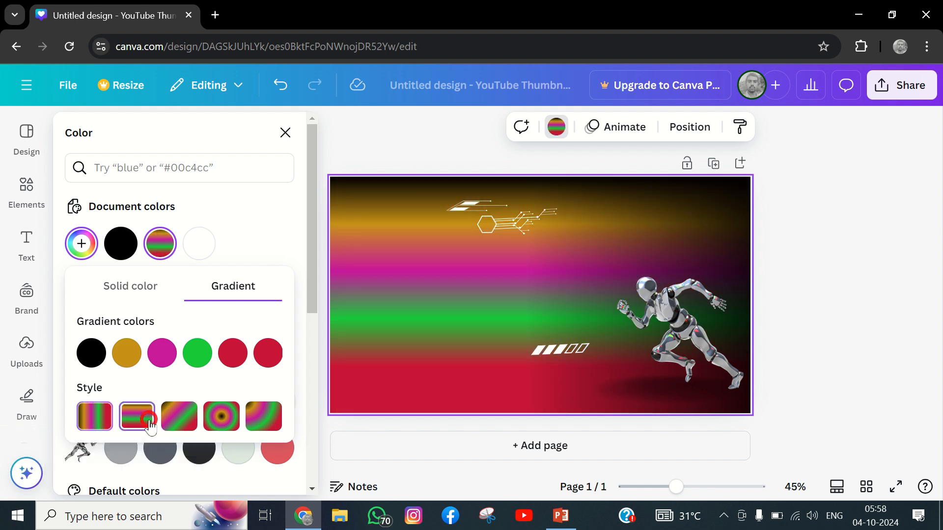
click(164, 423)
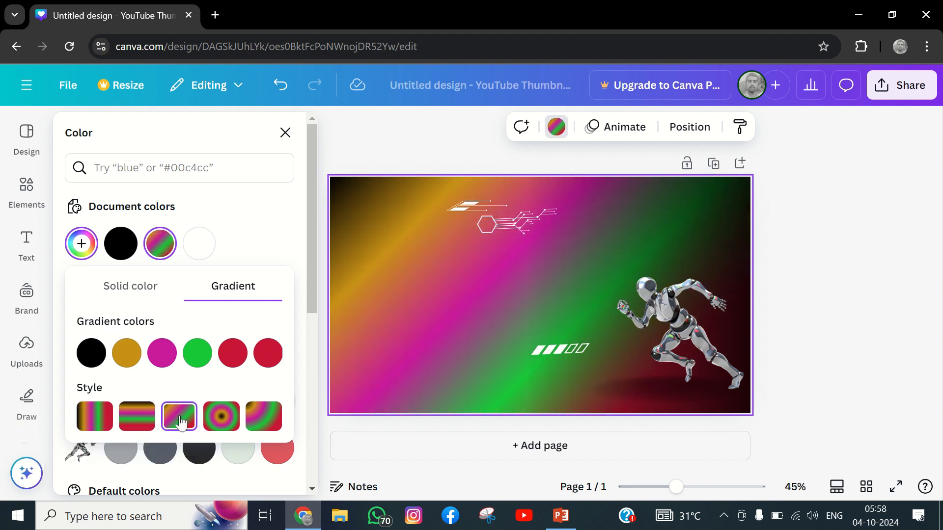
Try the centered radial gradient style on the background and settle on the radial style spreading from the page's top-left corner.
click(225, 420)
click(265, 418)
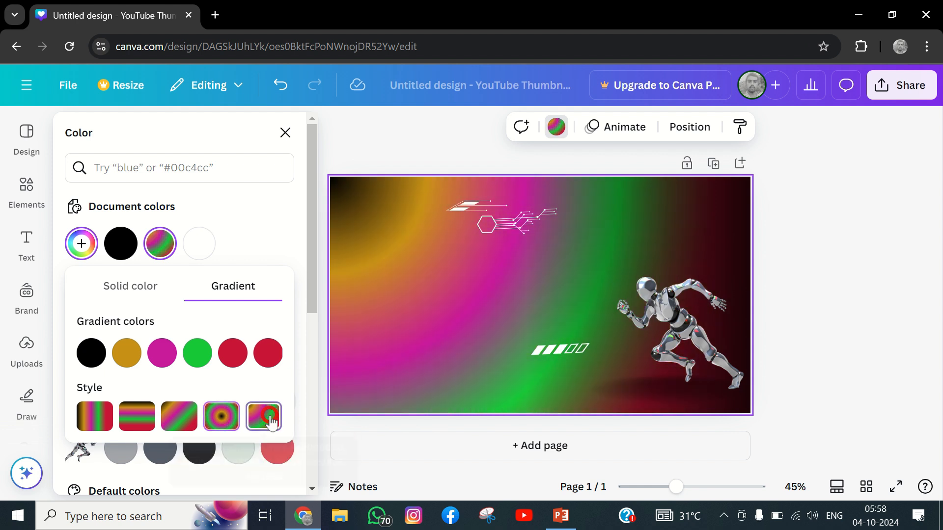
Move the white striped line graphic to the page's top-left corner and the hexagon circuit graphic to its bottom-left corner.
click(491, 229)
drag(464, 205, 408, 220)
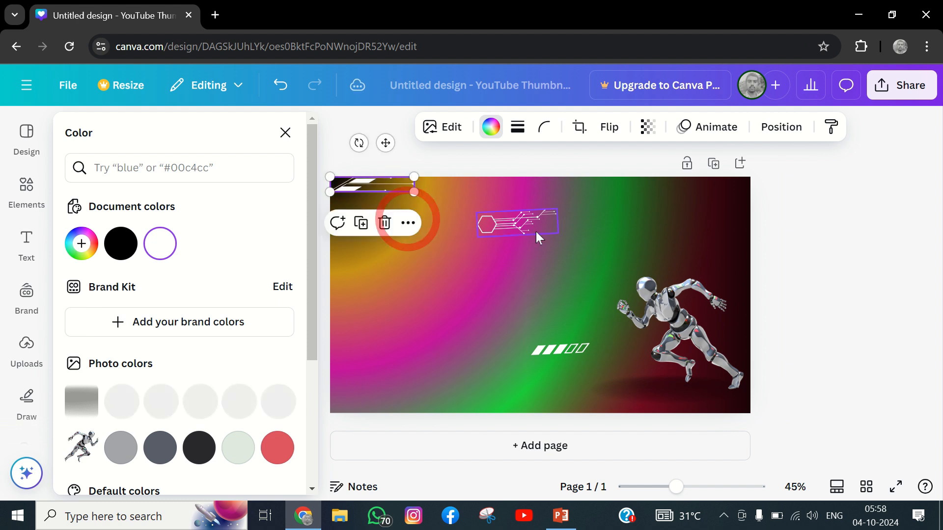
click(518, 223)
drag(496, 243, 362, 385)
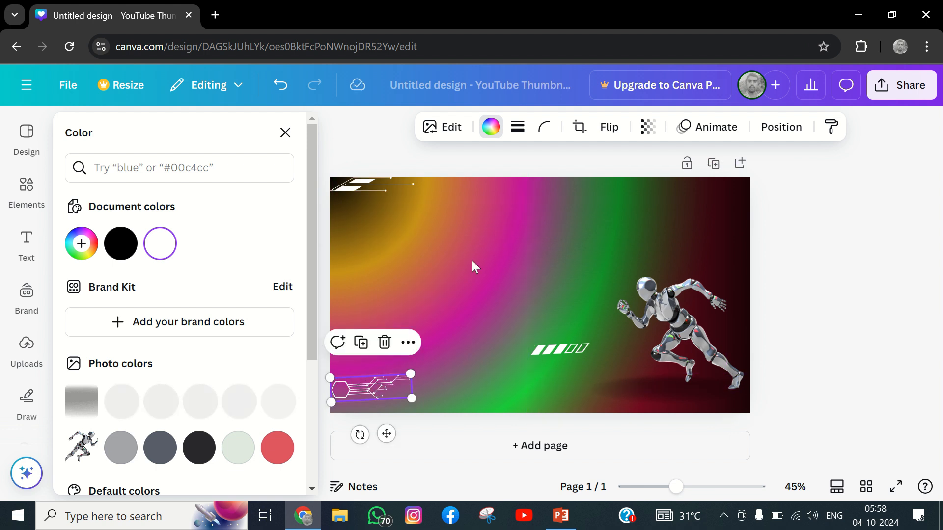
click(423, 294)
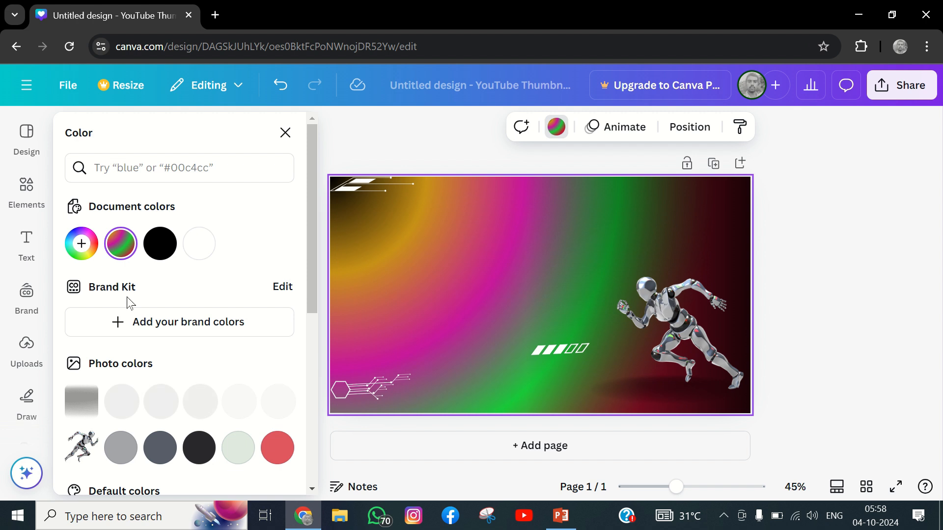
click(121, 244)
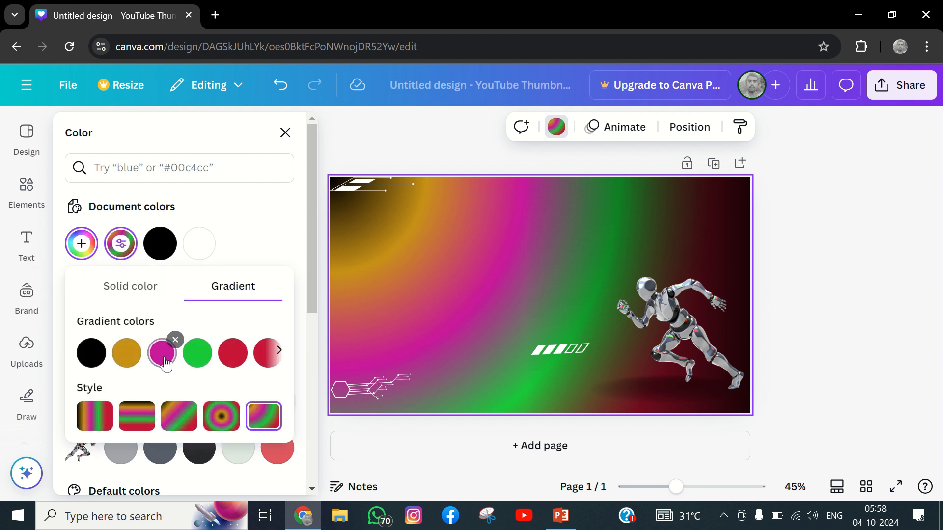
mouse_move(174, 364)
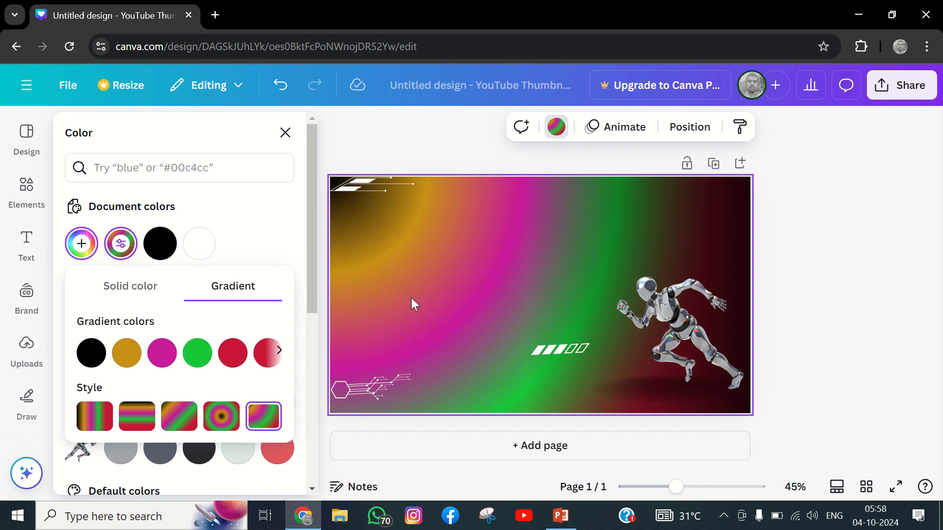
click(373, 308)
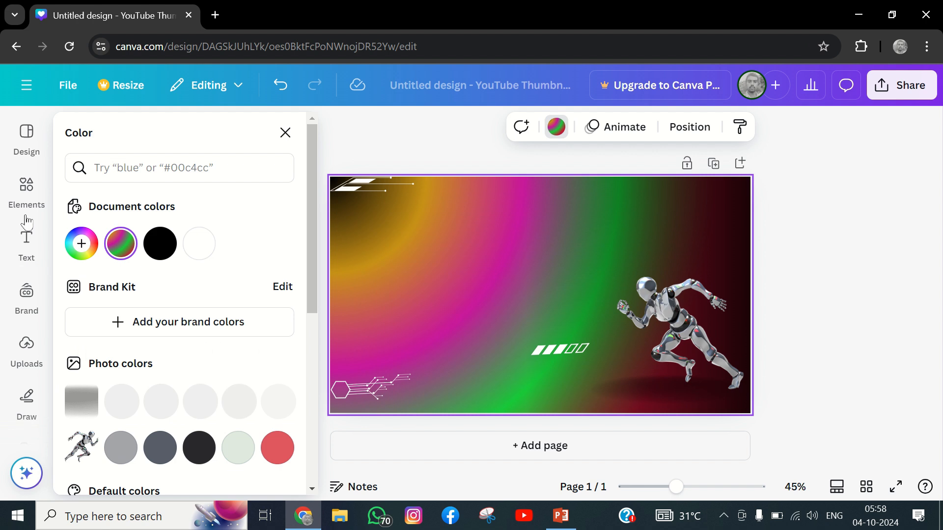
Add a default text box and a heading to the page, and place the heading in the page's upper-left area.
click(23, 246)
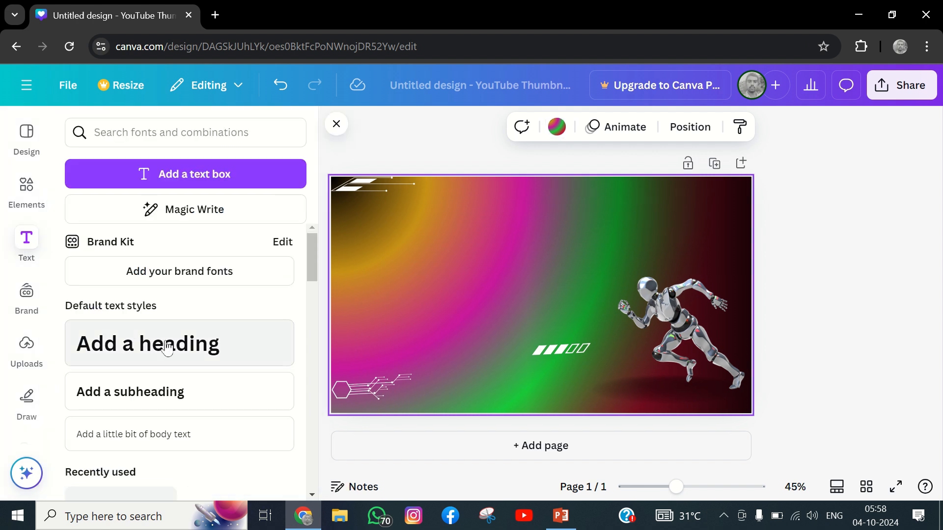
click(181, 172)
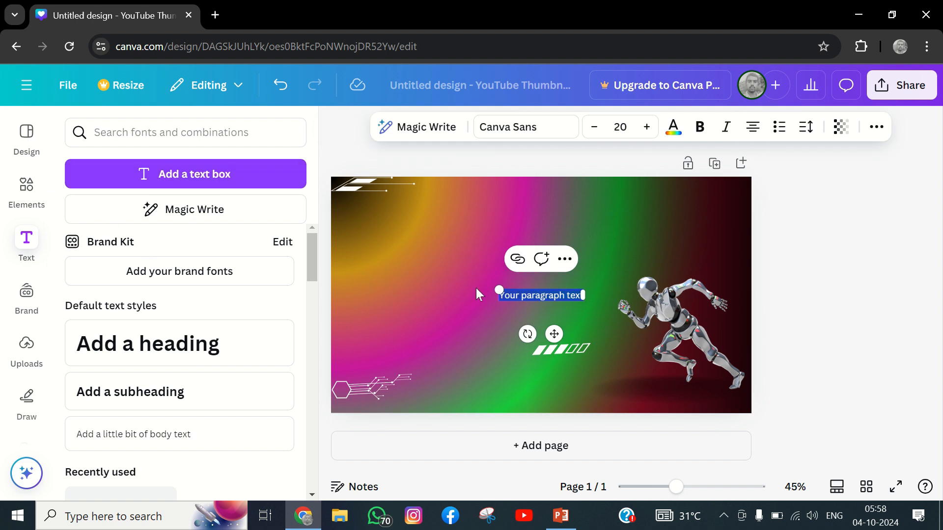
click(169, 345)
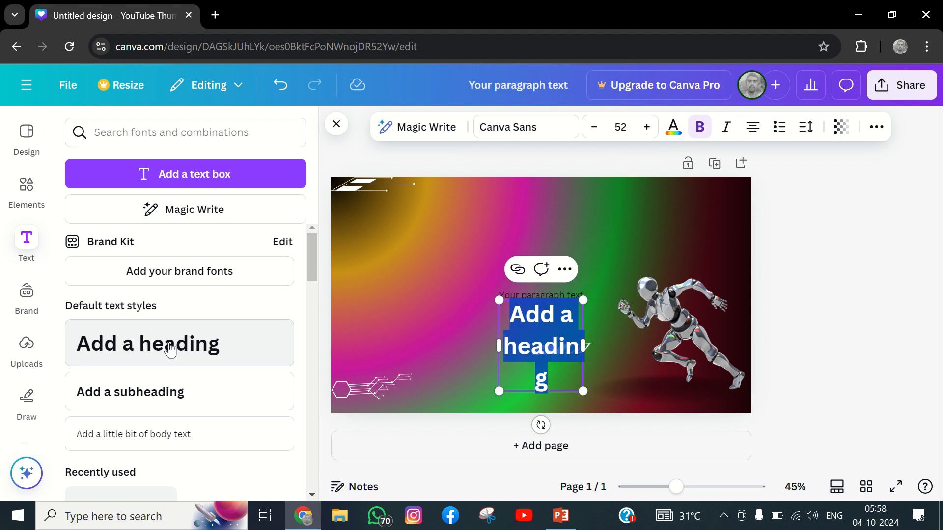
click(362, 294)
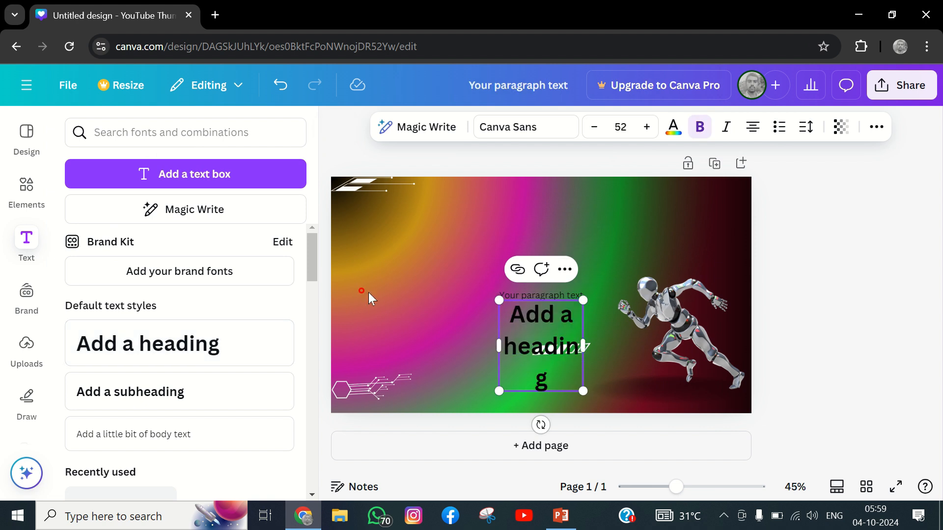
drag(515, 333, 408, 238)
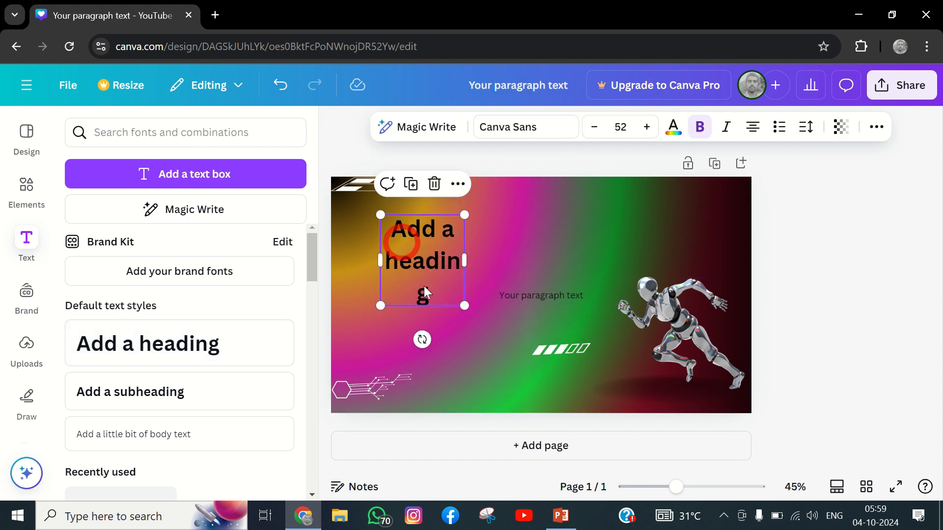
Replace the heading's text with "TOP AI TOOLS IN TELUGU" and fit it on one line across the top of the page.
double_click(434, 293)
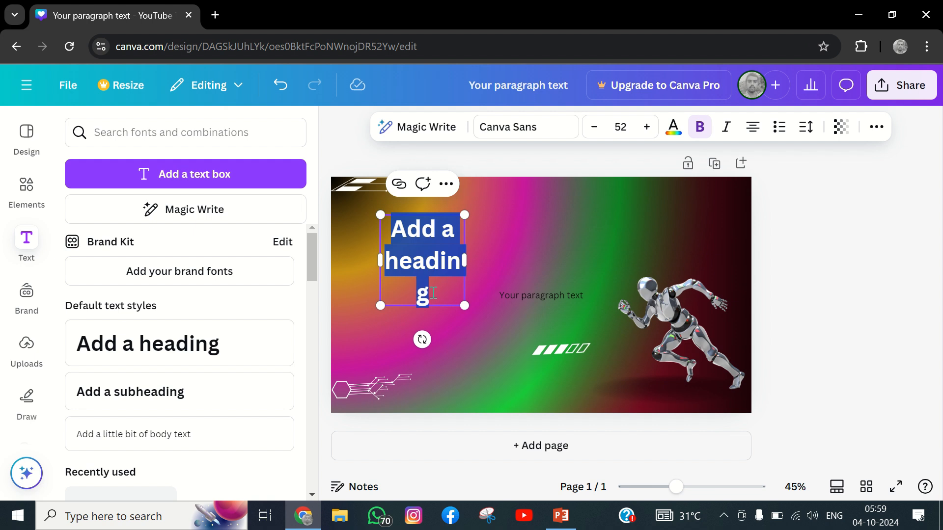
text(T)
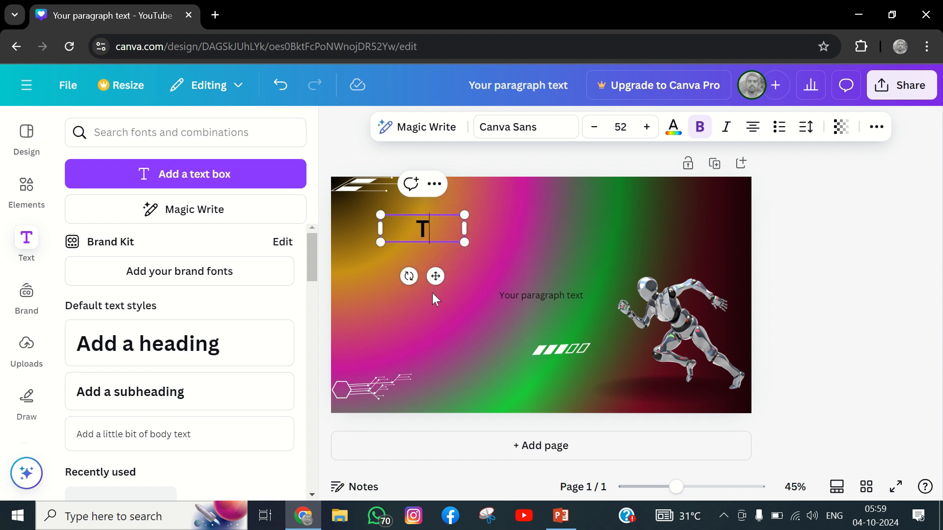
text(OP AI TOOL)
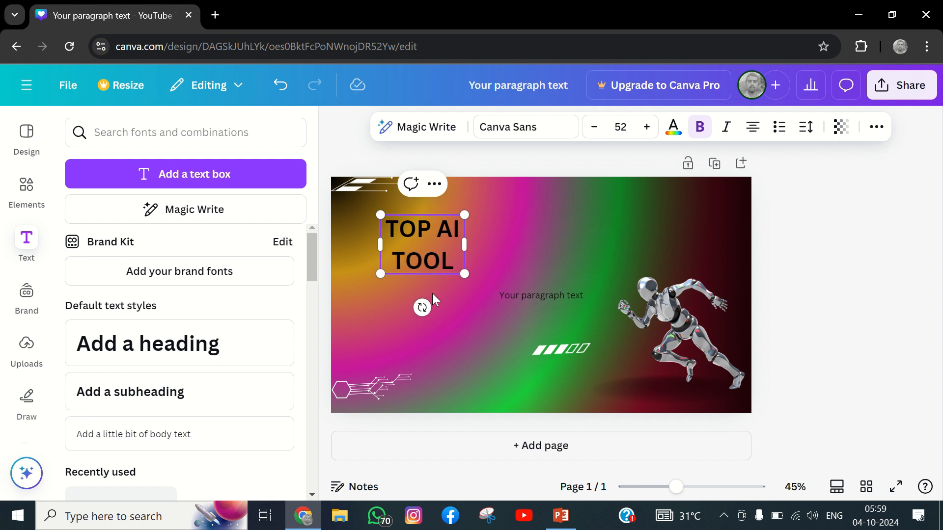
text(S IN TELUGU)
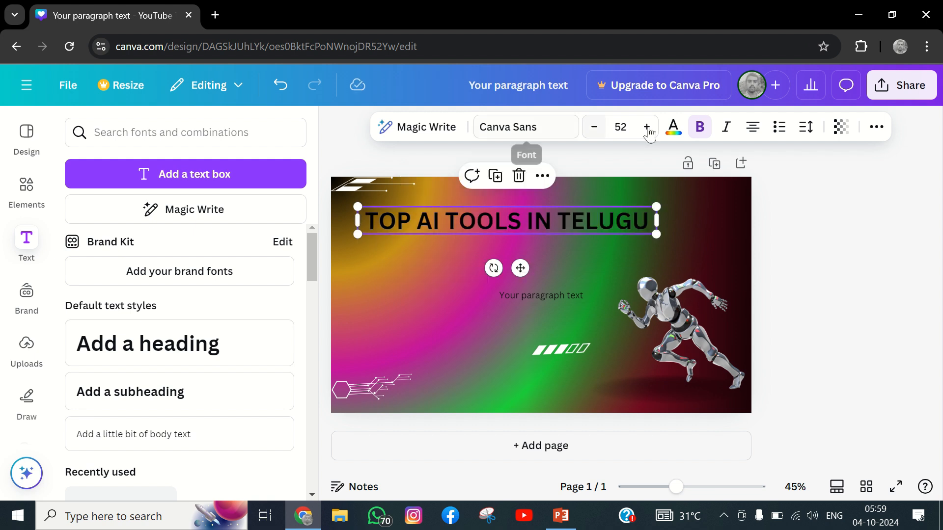
Apply the Outline effect to the heading with a thickness of 74.
click(876, 127)
click(697, 159)
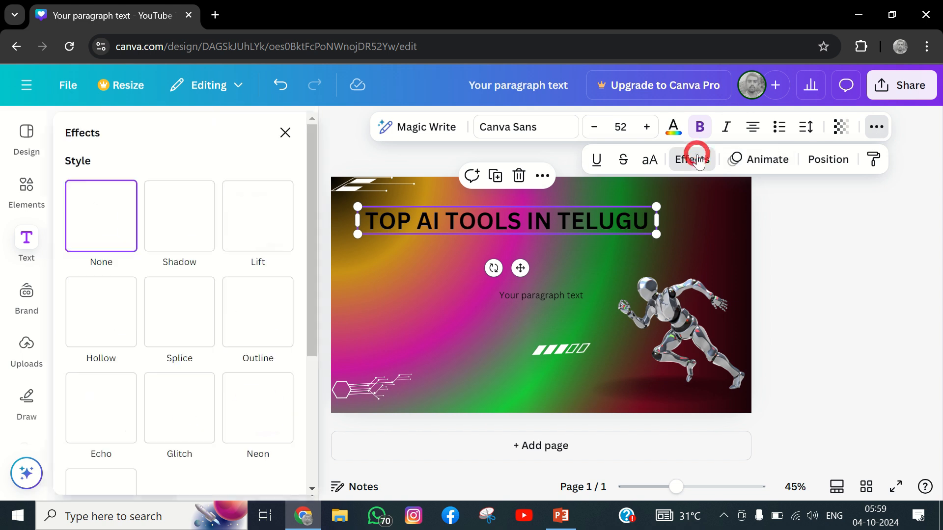
click(247, 312)
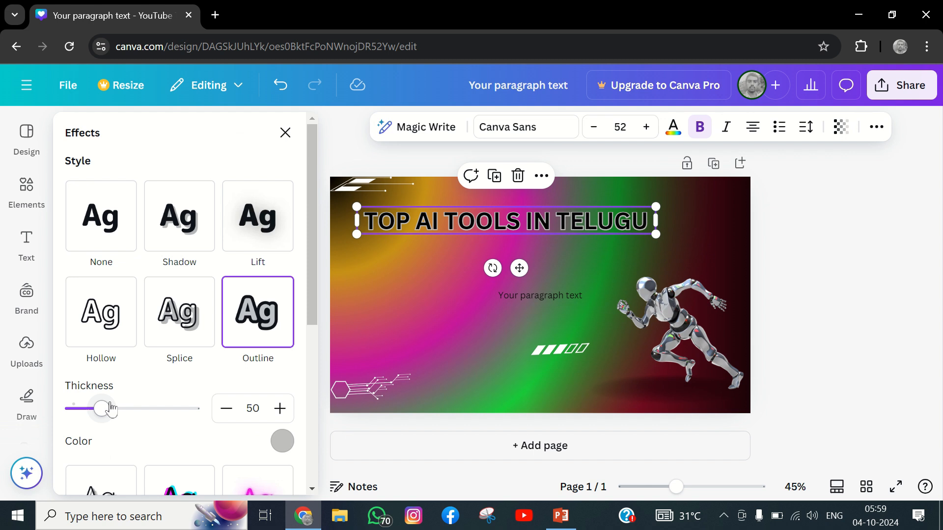
drag(106, 414, 120, 414)
scroll(132, 397, down, 5)
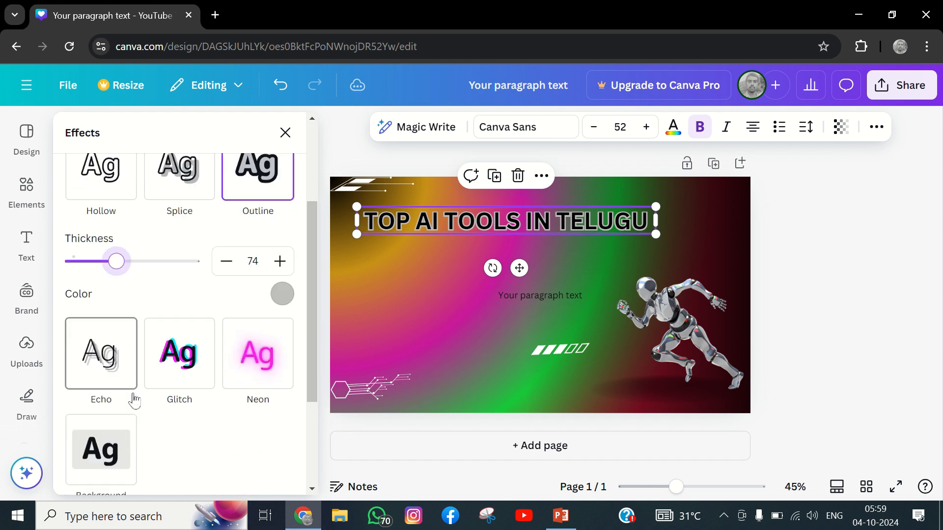
scroll(134, 400, up, 3)
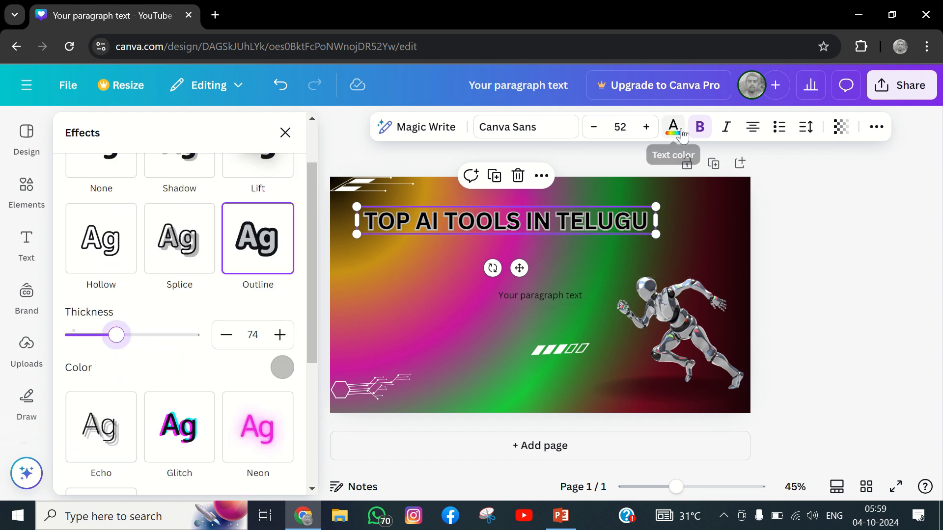
Color the heading text custom yellow #E4D50C.
click(707, 236)
click(493, 224)
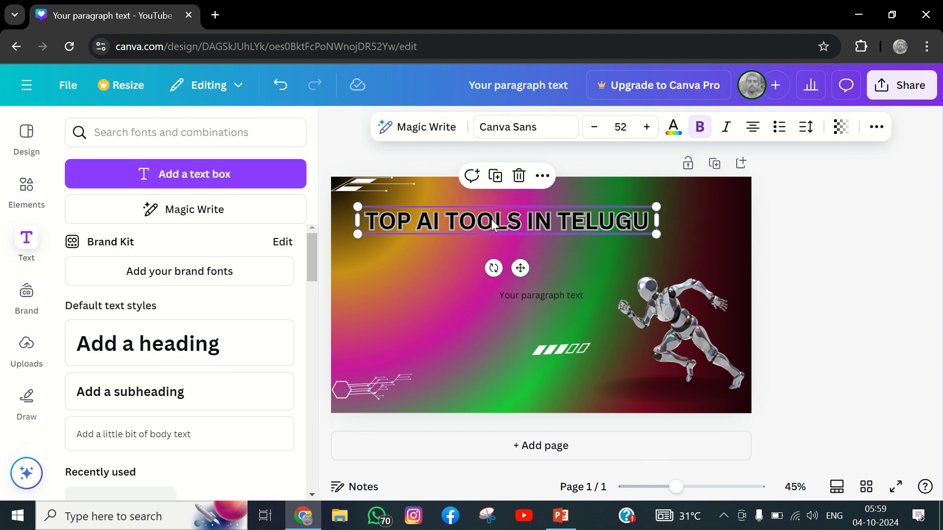
click(673, 127)
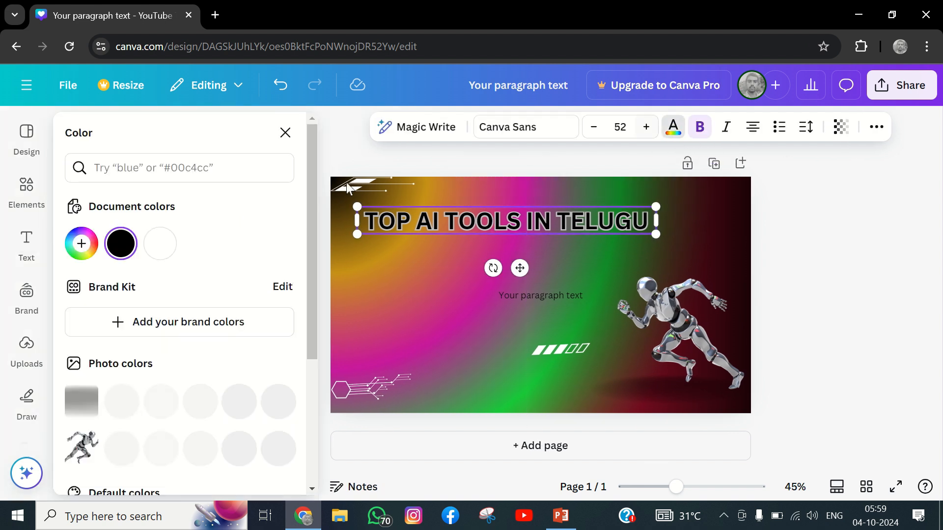
scroll(105, 353, down, 5)
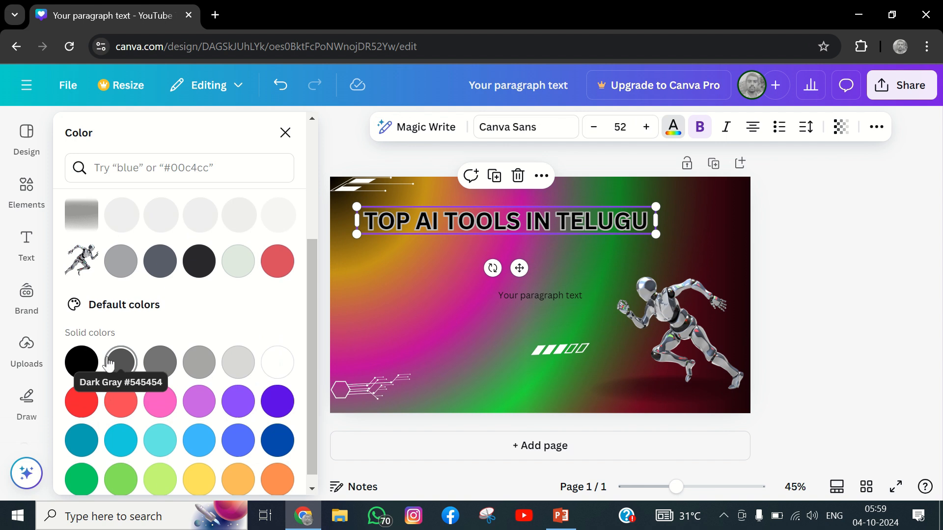
scroll(98, 344, up, 5)
click(81, 246)
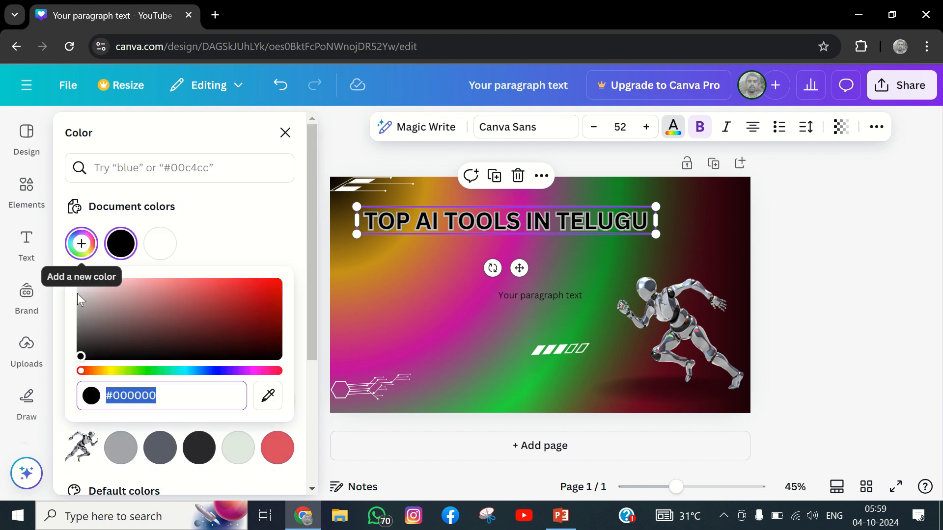
click(111, 371)
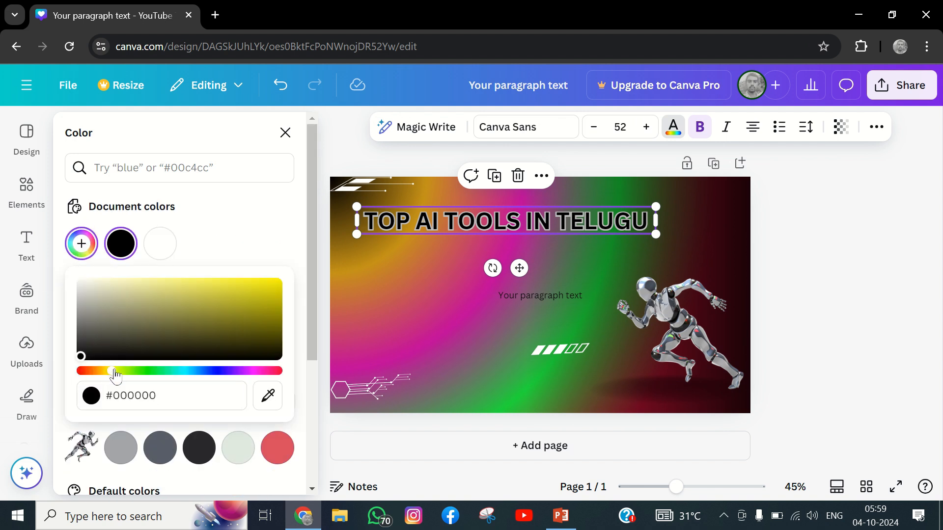
click(272, 287)
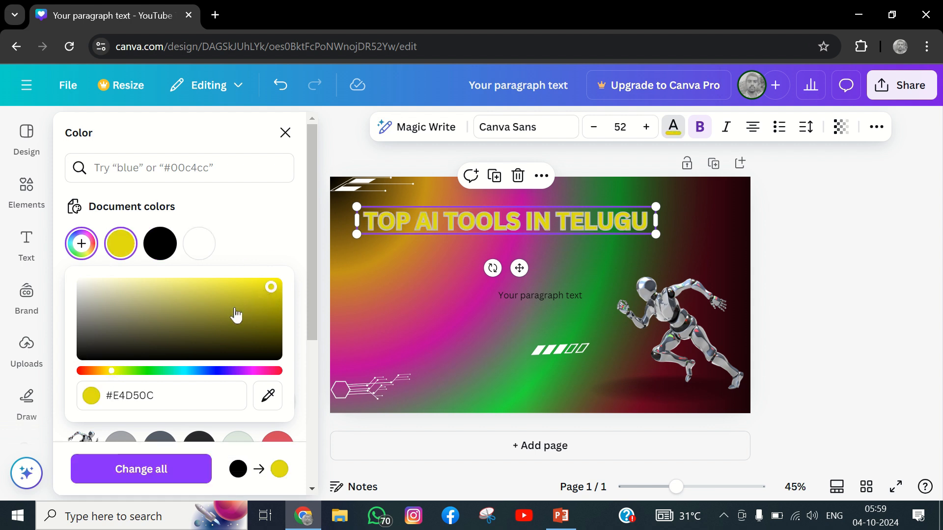
click(394, 305)
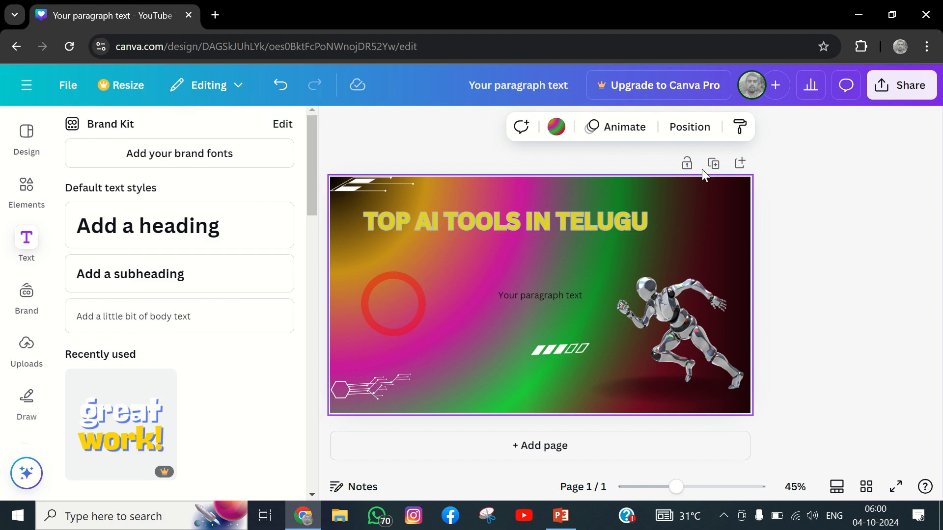
Set the color of the heading's Outline effect to black.
click(561, 220)
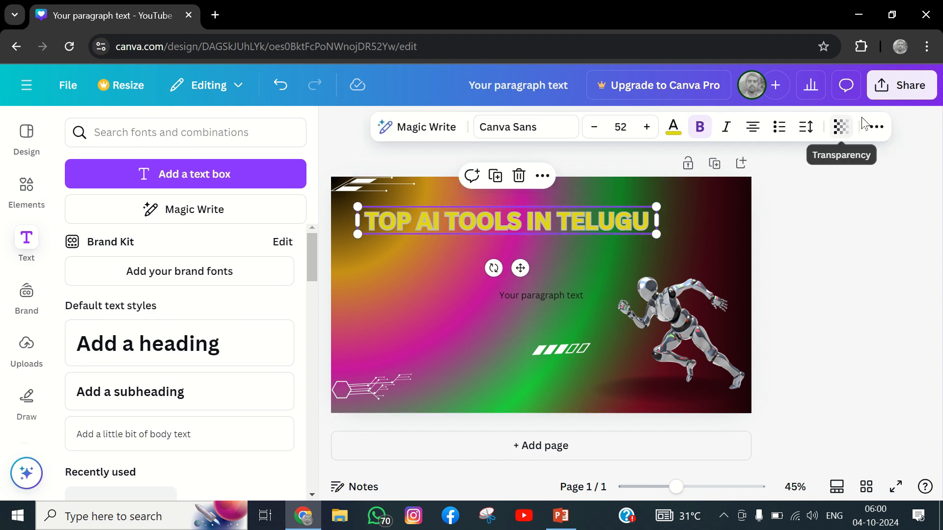
click(877, 127)
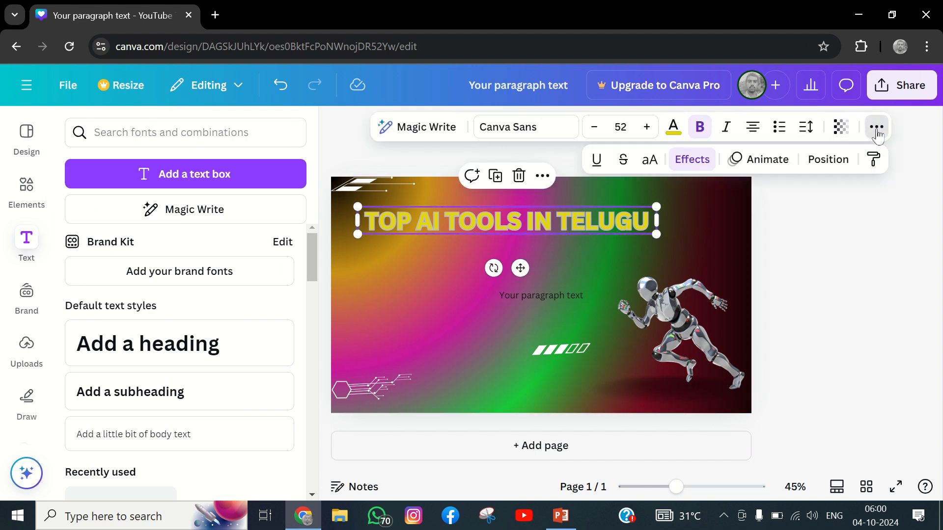
click(700, 164)
scroll(141, 359, down, 2)
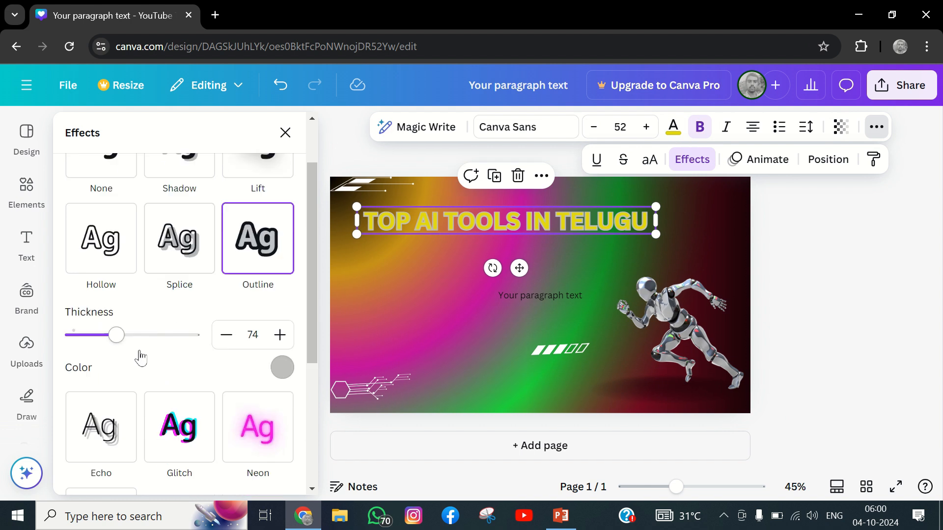
click(282, 368)
click(114, 231)
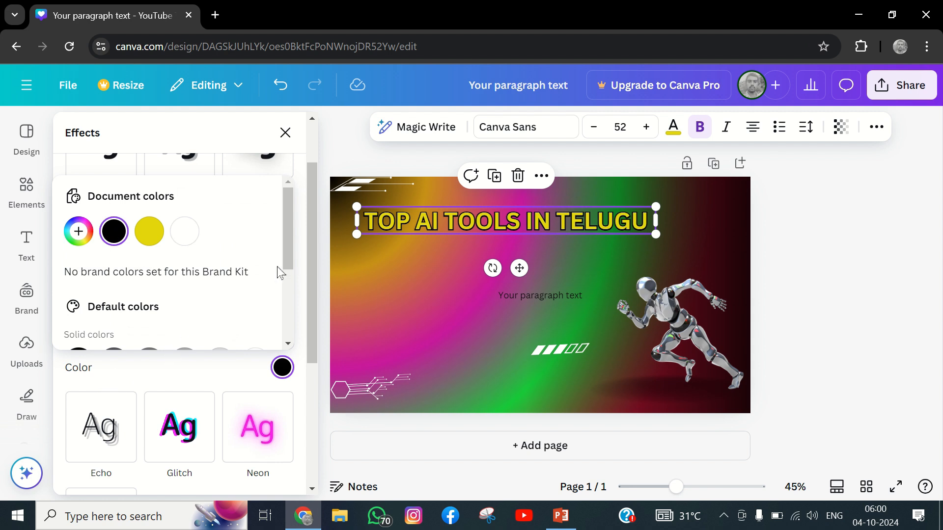
click(369, 261)
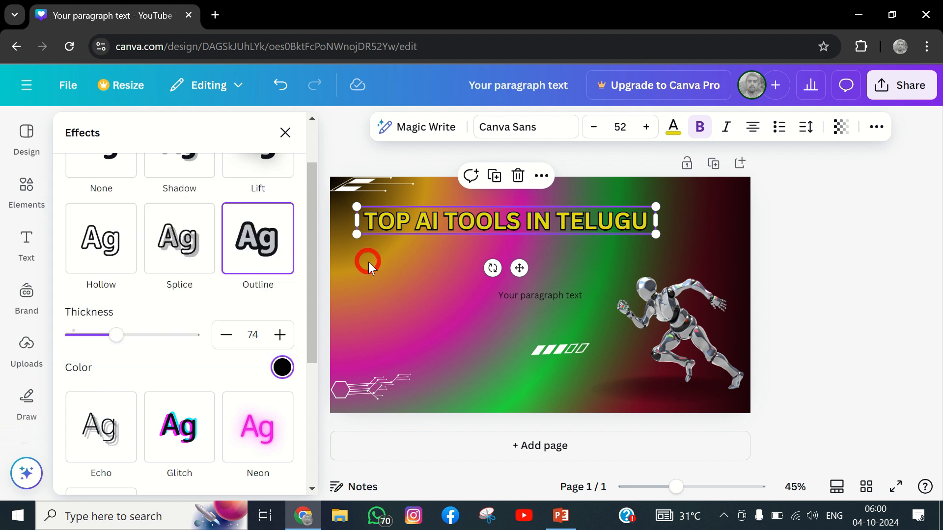
click(368, 262)
Increase the heading's font size to 53.
click(446, 214)
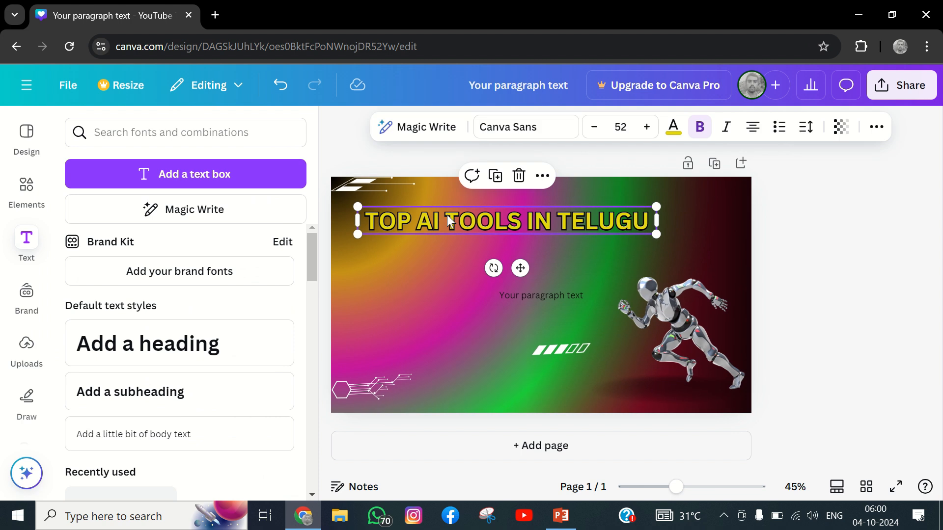
click(876, 126)
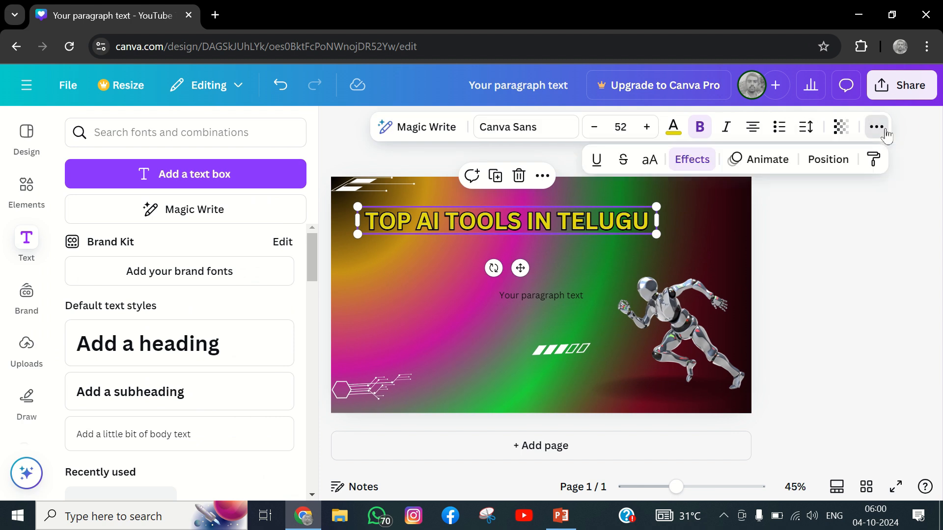
click(647, 128)
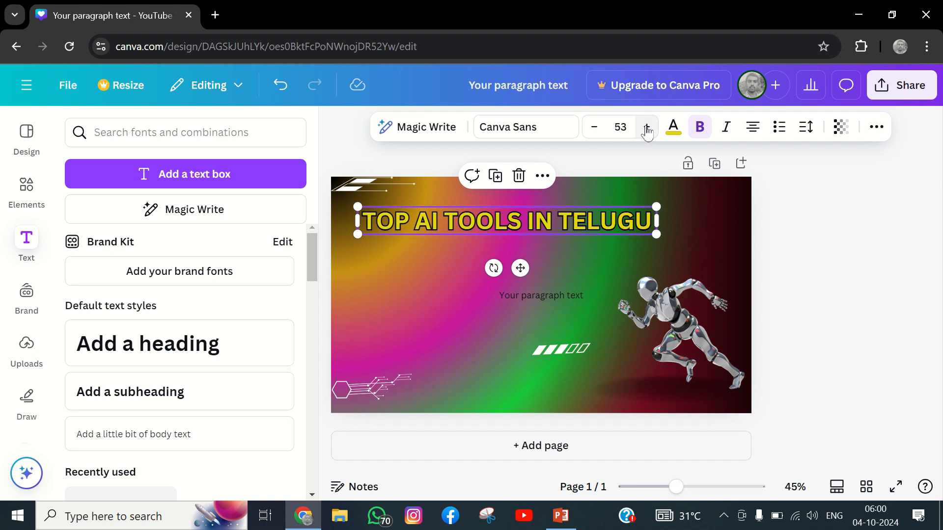
Increase the heading's font size to 73.
click(647, 128)
click(646, 128)
click(647, 127)
click(647, 128)
click(647, 128)
click(646, 127)
click(646, 127)
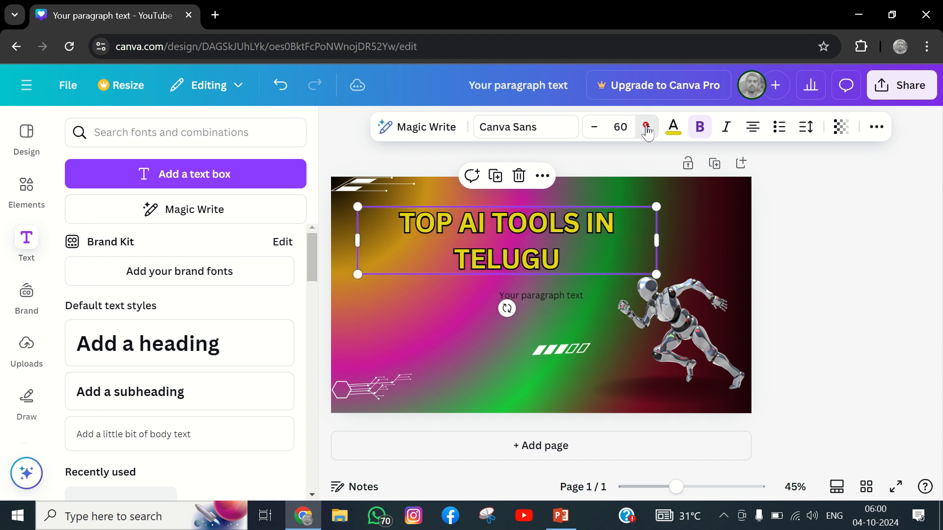
click(647, 128)
click(647, 128)
click(647, 127)
click(647, 128)
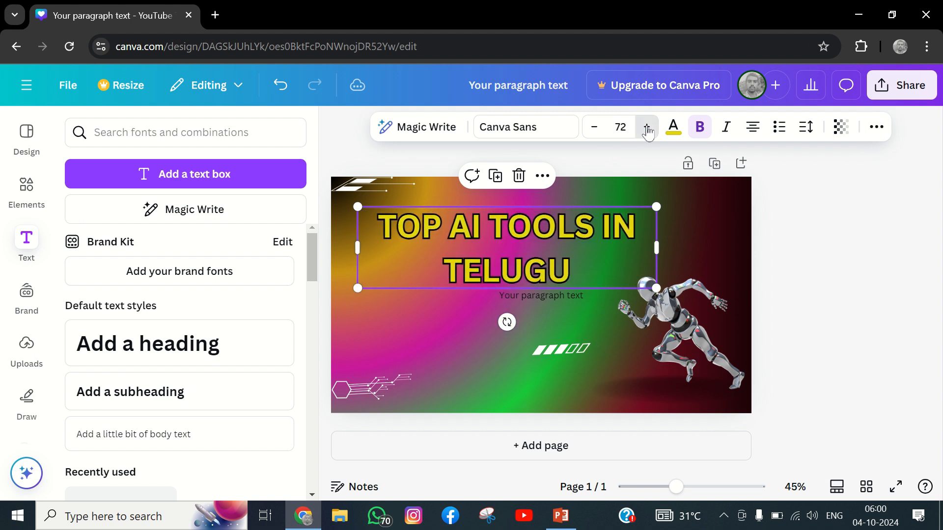
click(647, 128)
click(647, 128)
Try Gulfs Display, Klemer Display and TD Kalayaan from the Display fonts on the heading, and settle on Rubik Dirt.
click(544, 128)
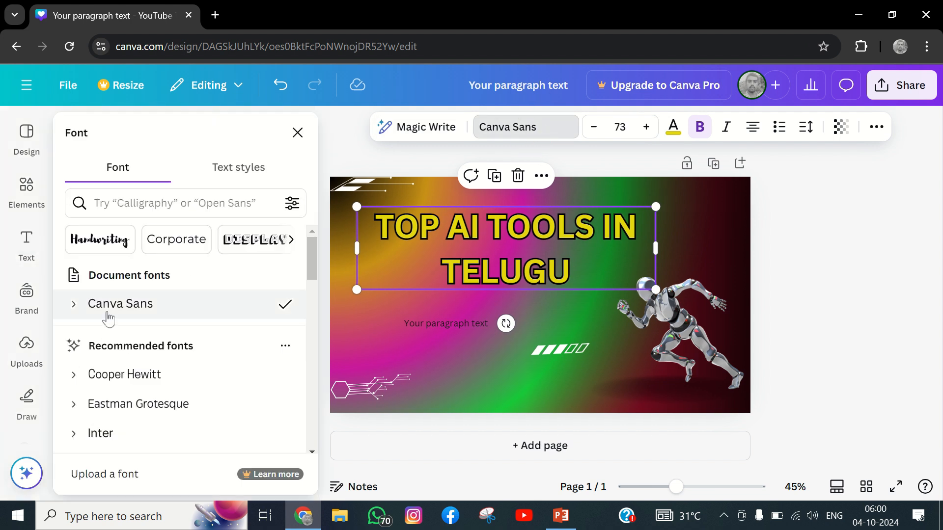
click(271, 240)
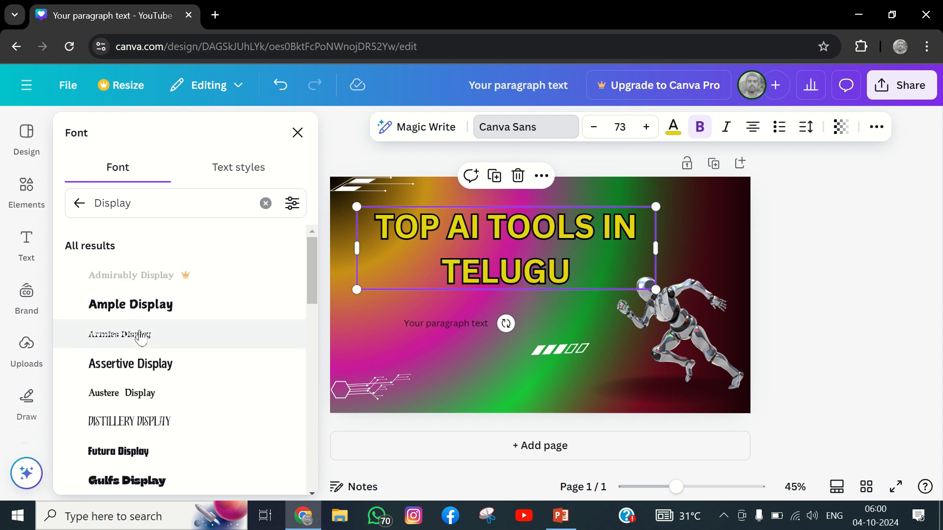
scroll(139, 334, down, 3)
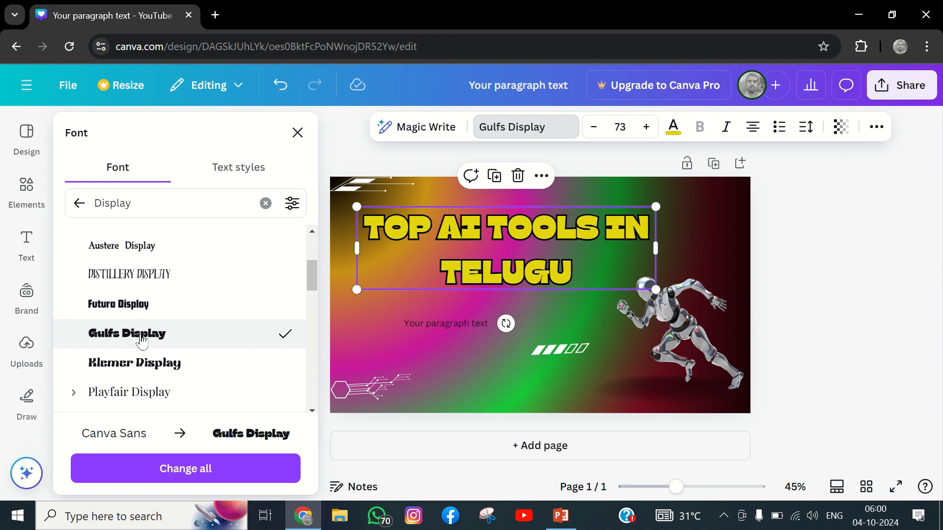
click(147, 369)
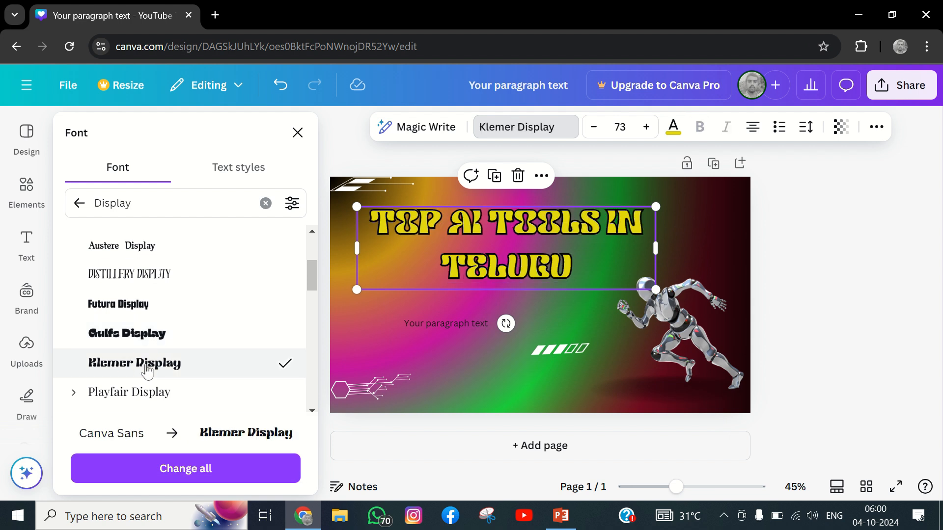
scroll(147, 371, down, 5)
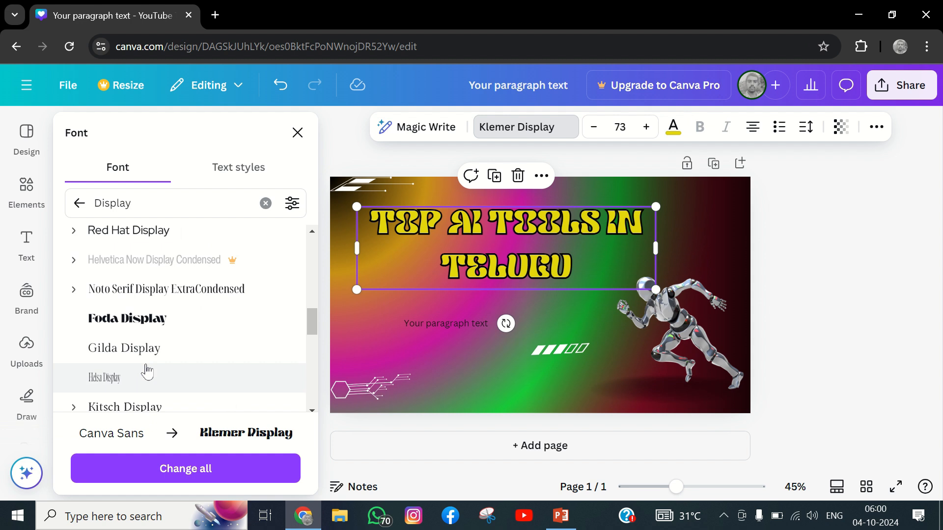
scroll(147, 372, down, 10)
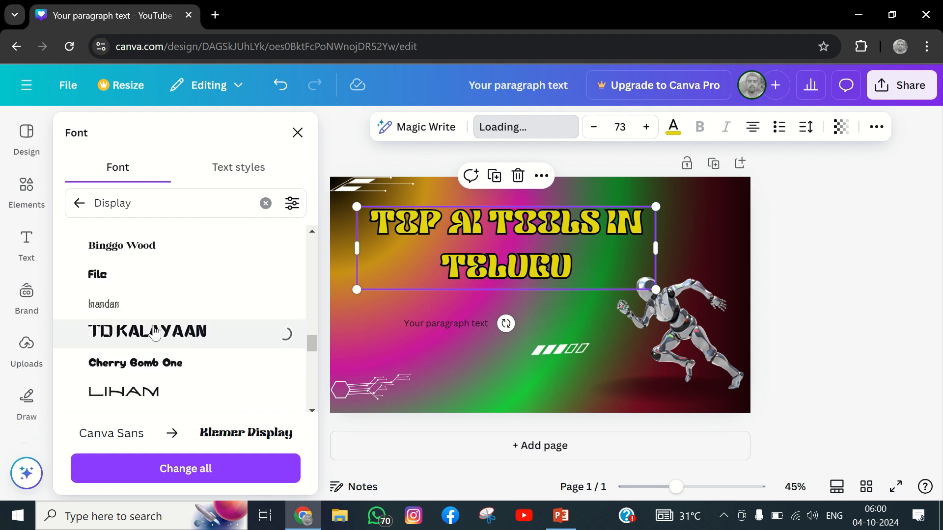
scroll(151, 347, down, 8)
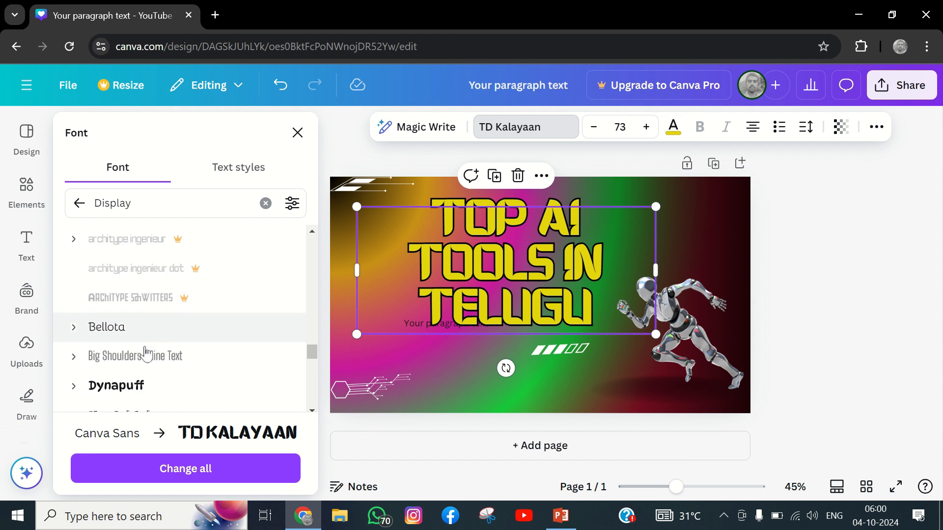
click(153, 349)
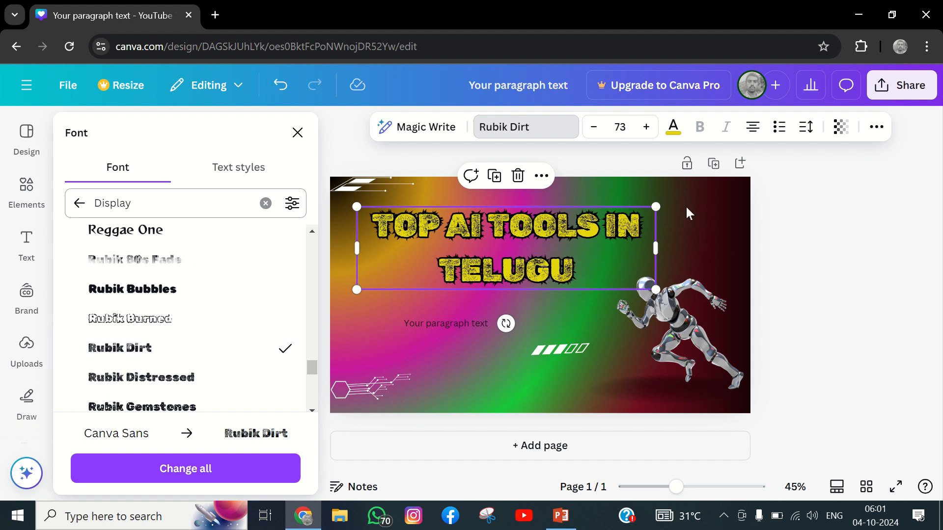
Widen the heading's text box so it fits on one line across the thumbnail, and remove the "Your paragraph text" placeholder.
click(379, 323)
click(649, 249)
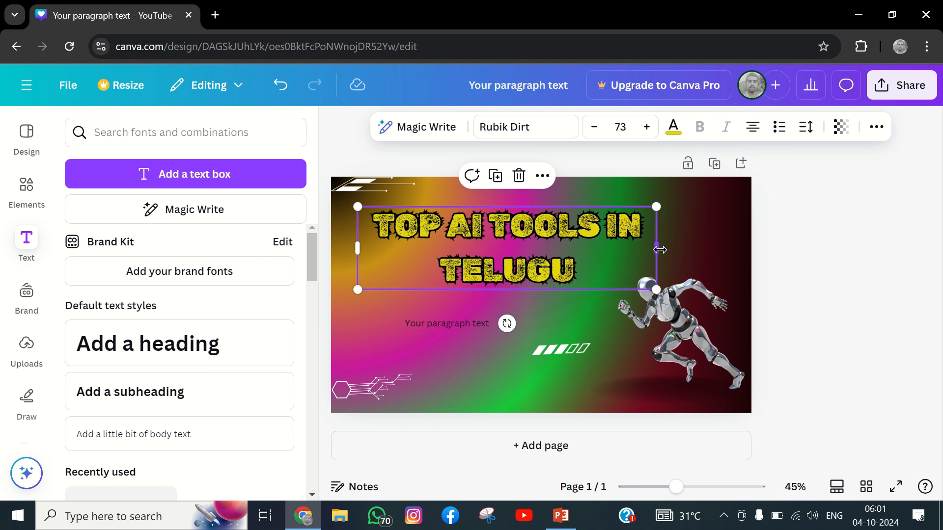
drag(659, 249, 785, 239)
drag(688, 225, 654, 230)
click(432, 278)
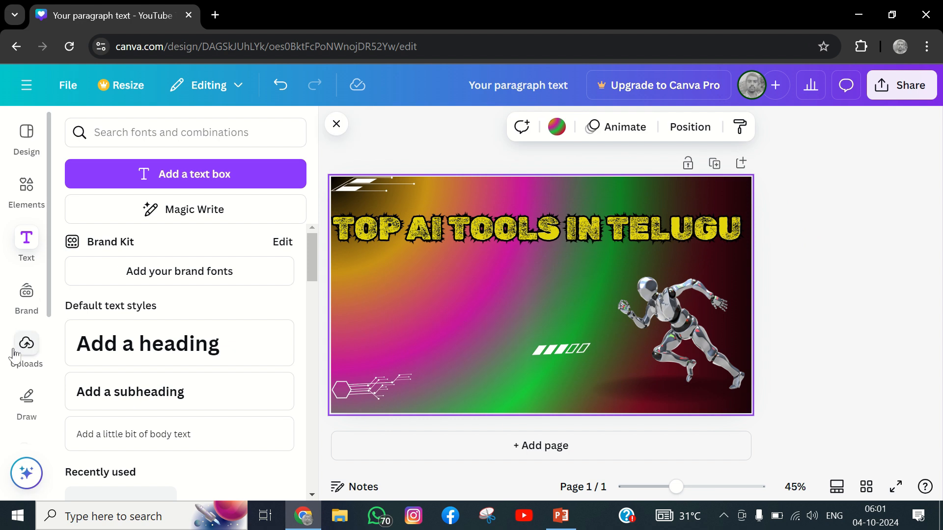
Add the recently used grey-and-blue angular graphic to the design and place it below the heading's first words.
click(27, 189)
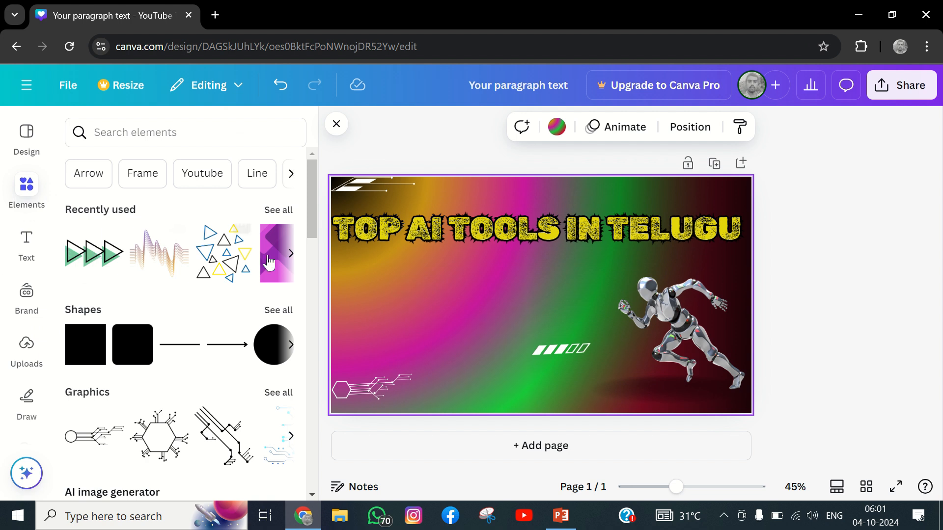
click(291, 255)
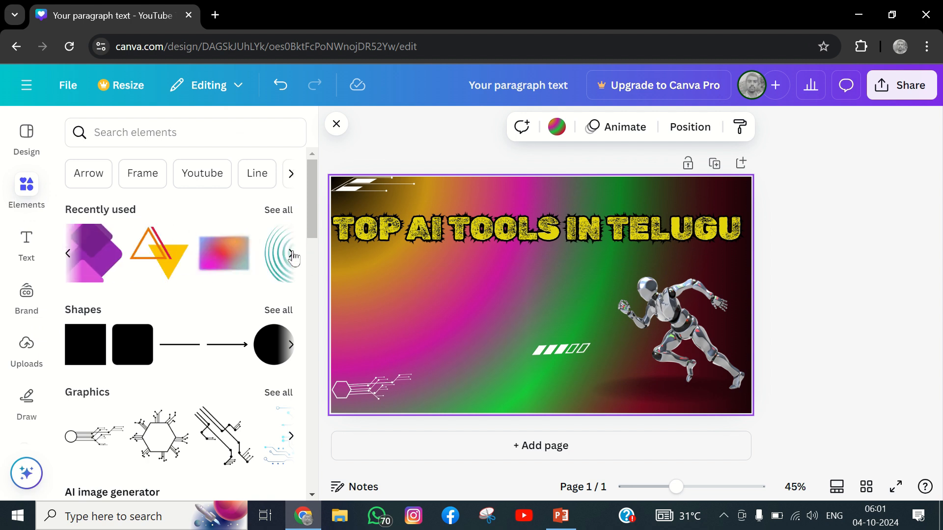
click(292, 254)
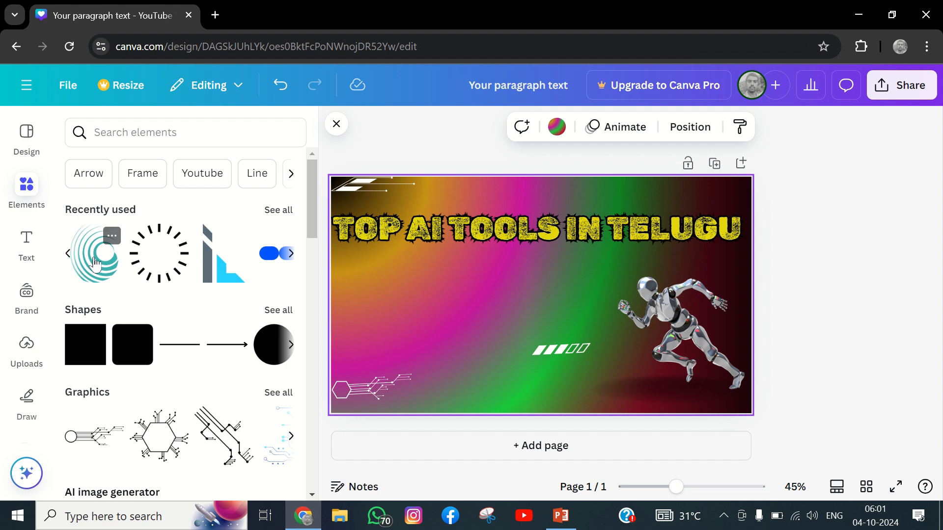
click(211, 276)
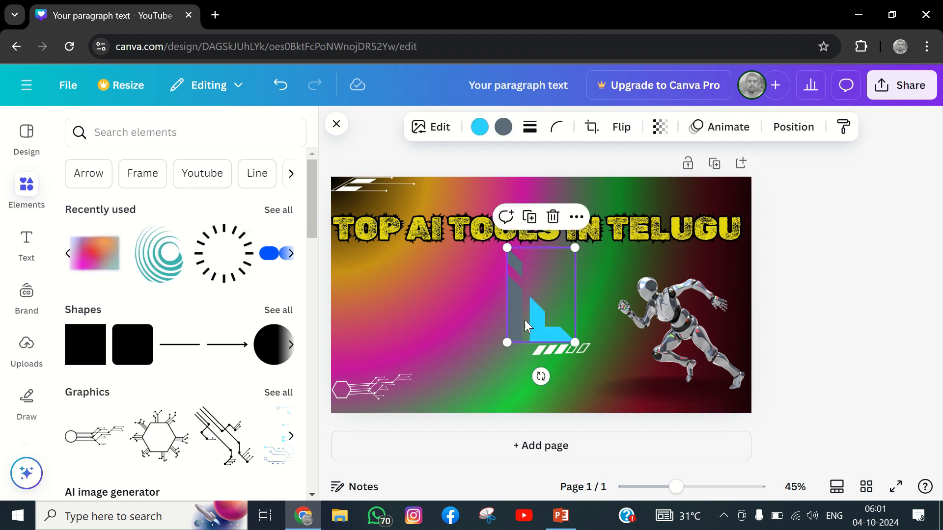
drag(531, 323, 416, 337)
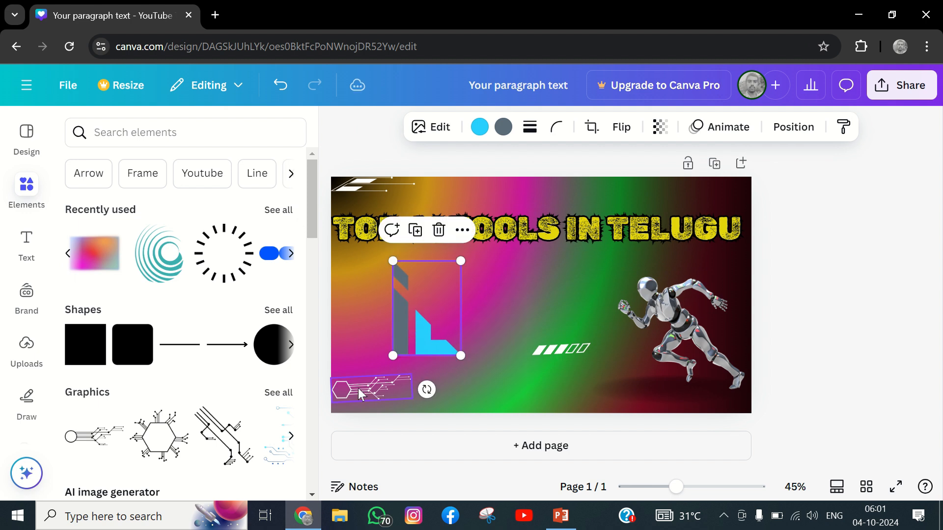
Move the white hexagon circuit graphic to the thumbnail's top-right corner and the angular graphic to its bottom-left corner.
click(360, 393)
drag(360, 393, 699, 196)
drag(425, 338, 365, 391)
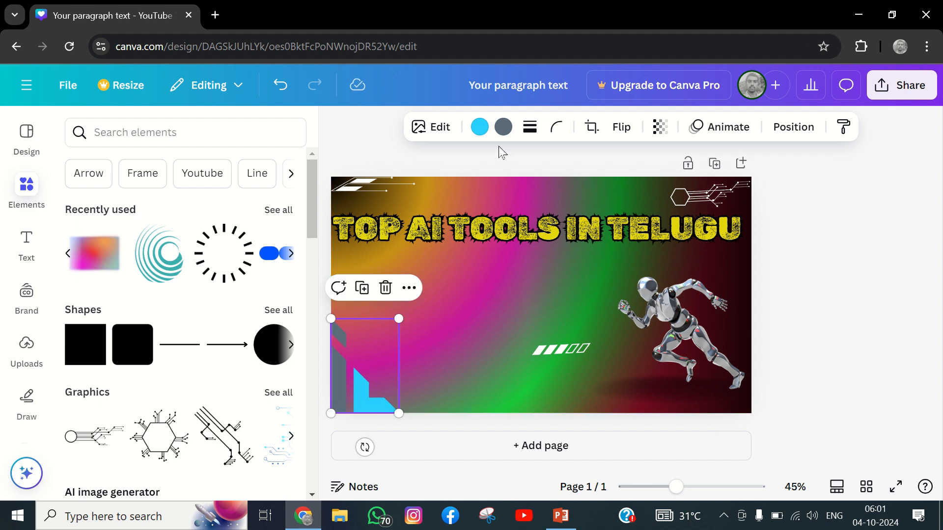
Recolor the blue part of the angular corner graphic violet, trying red as an alternative.
click(481, 130)
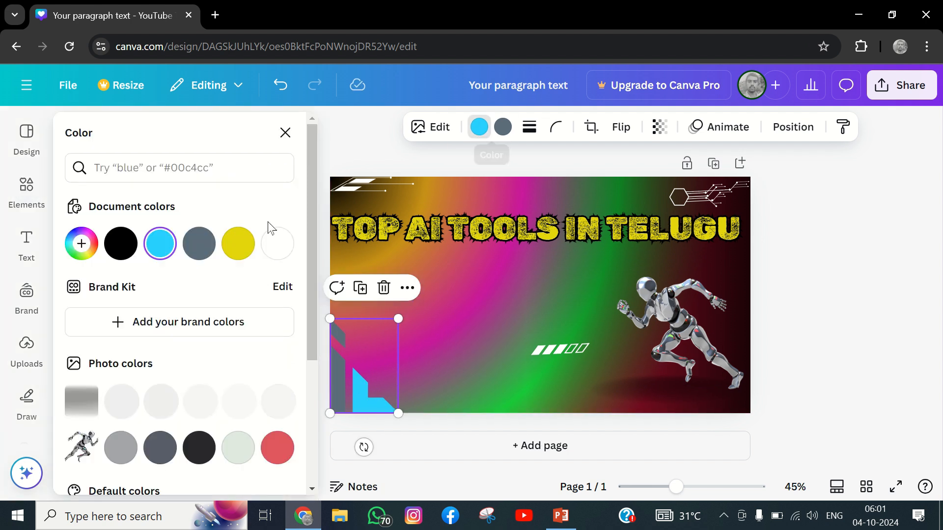
scroll(155, 380, down, 3)
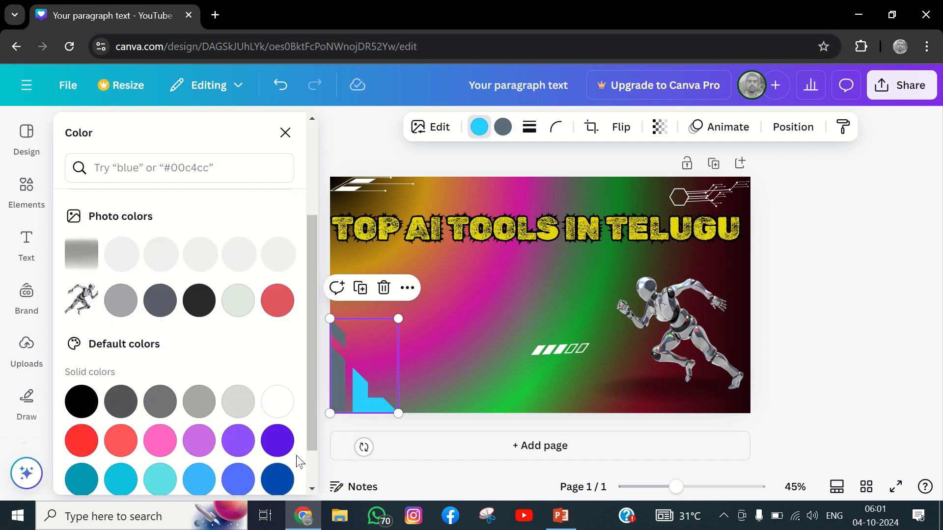
click(277, 440)
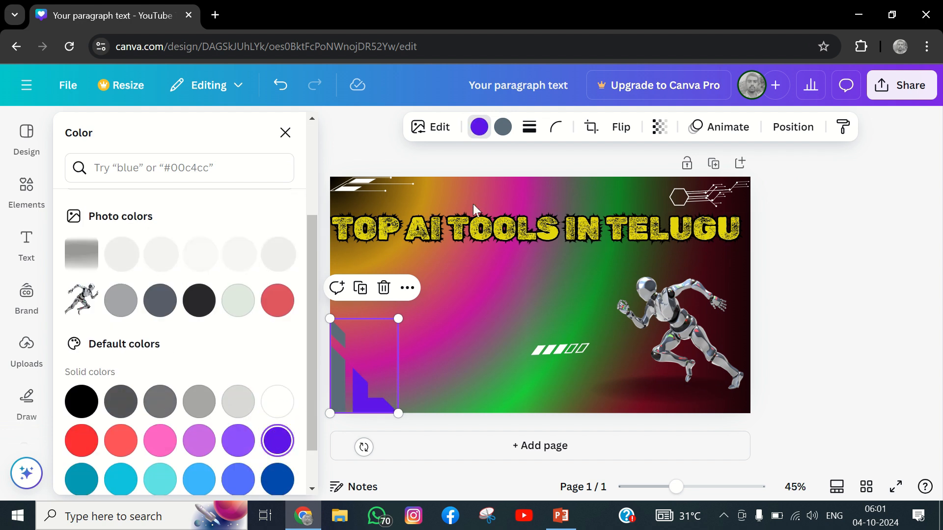
scroll(123, 417, down, 2)
click(81, 390)
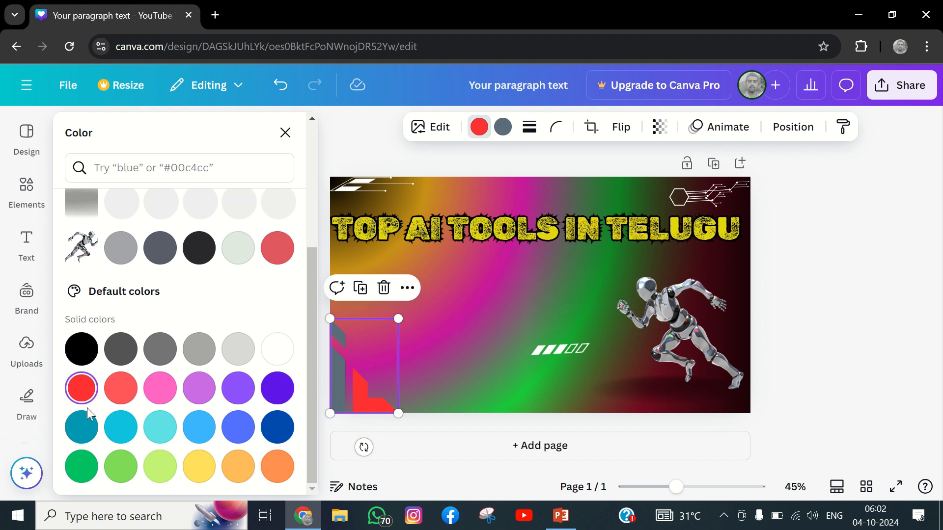
click(276, 390)
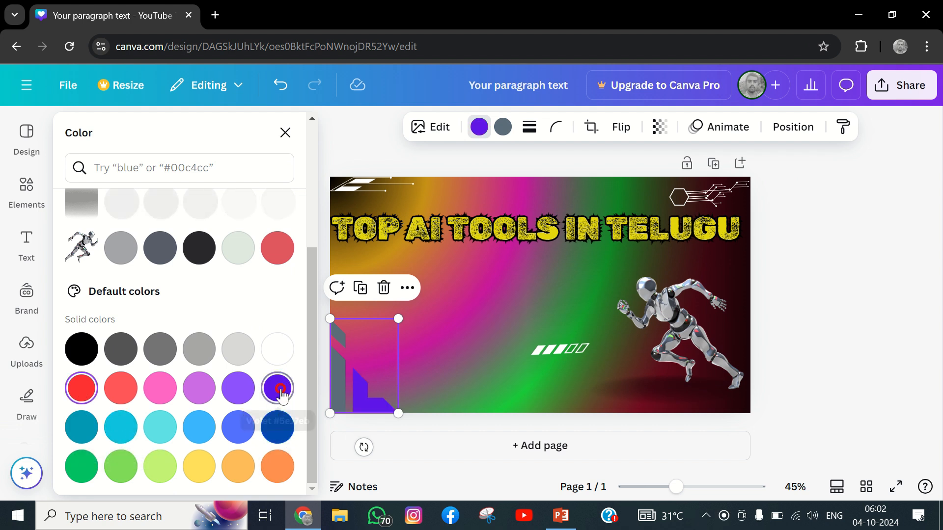
Recolor the grey part of the angular corner graphic, trying red before choosing turquoise blue.
click(502, 128)
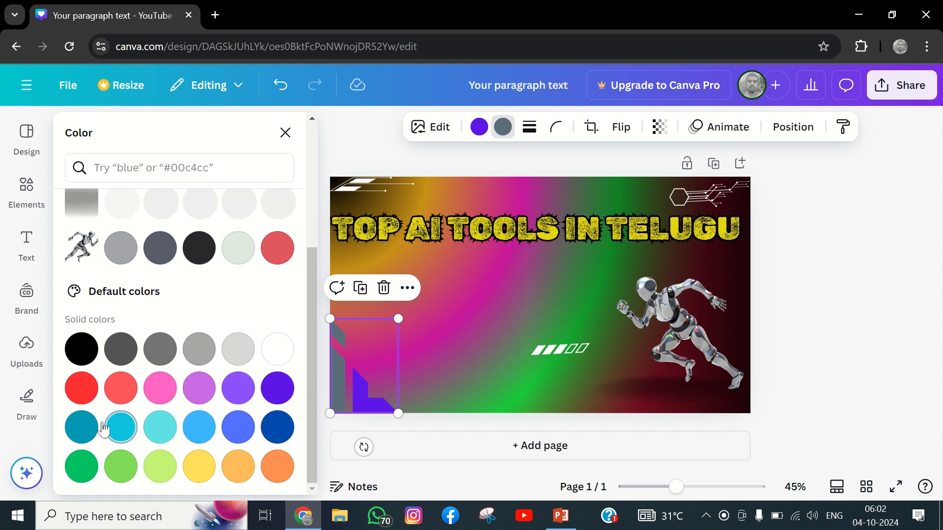
click(79, 393)
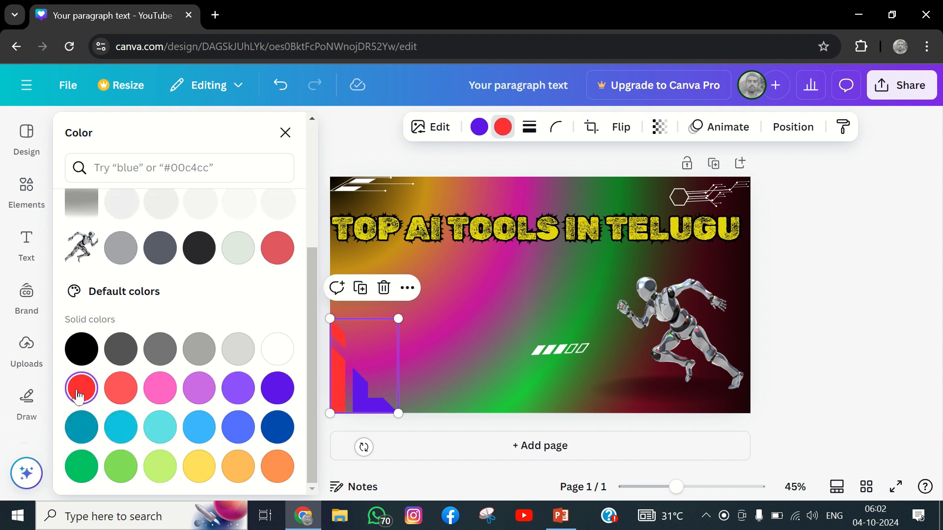
click(120, 425)
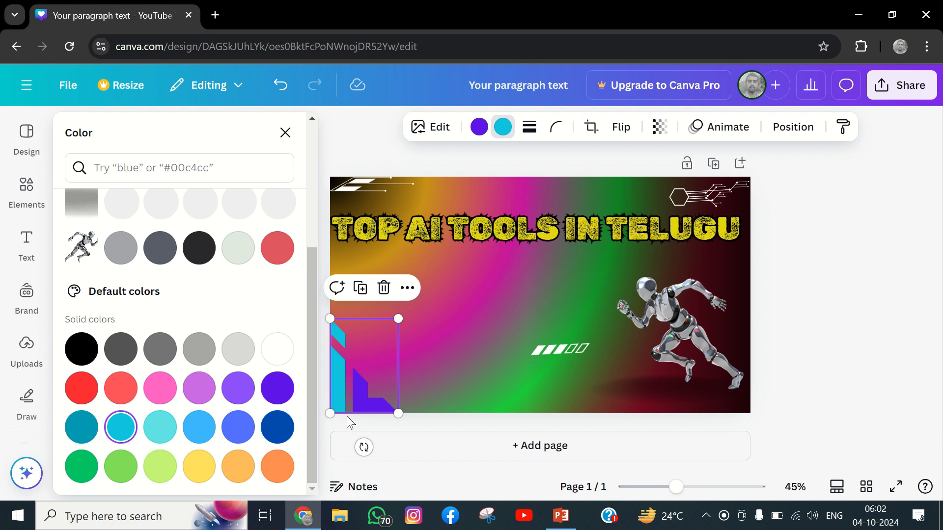
click(510, 311)
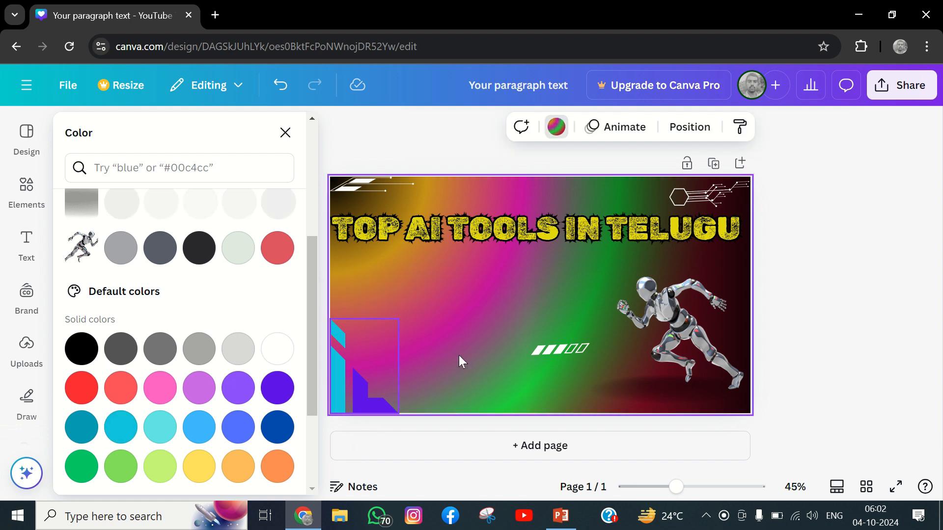
Browse the full set of recently used elements and add the purple-and-yellow wavy line graphic to the design.
scroll(265, 225, up, 5)
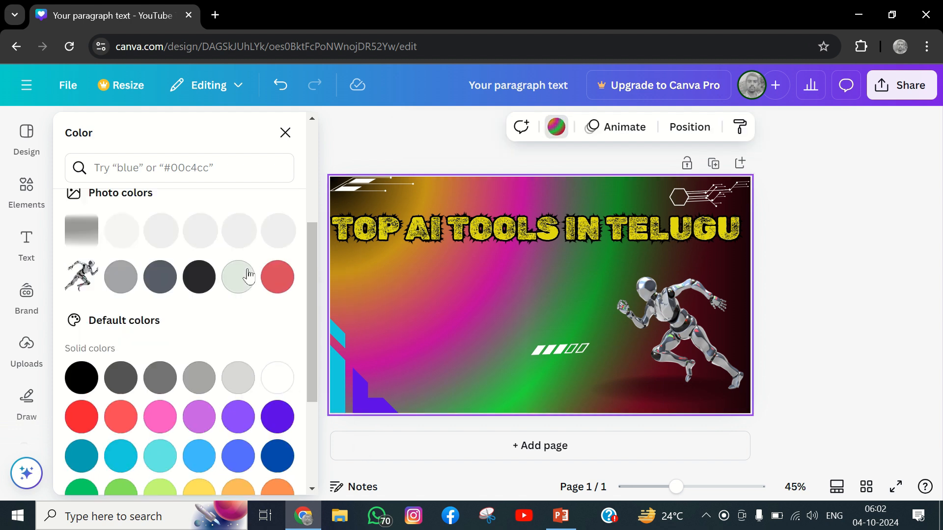
click(22, 201)
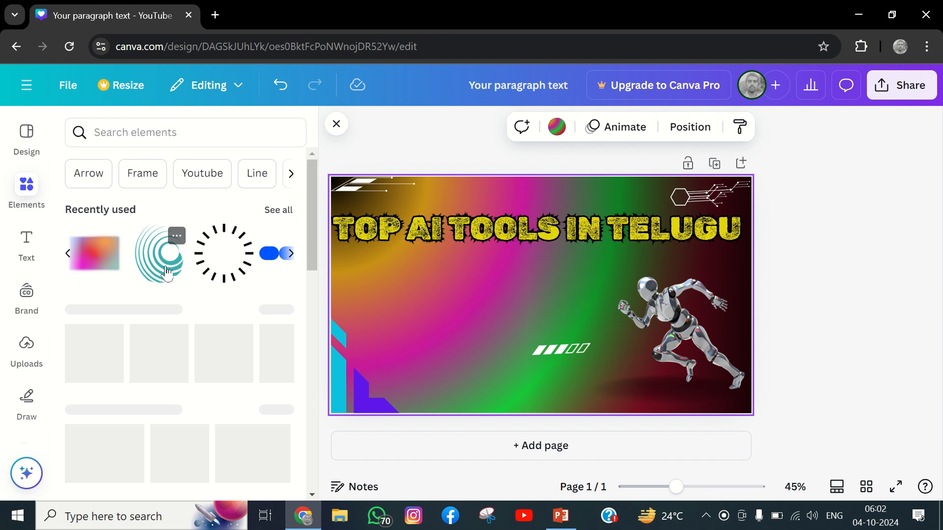
click(292, 254)
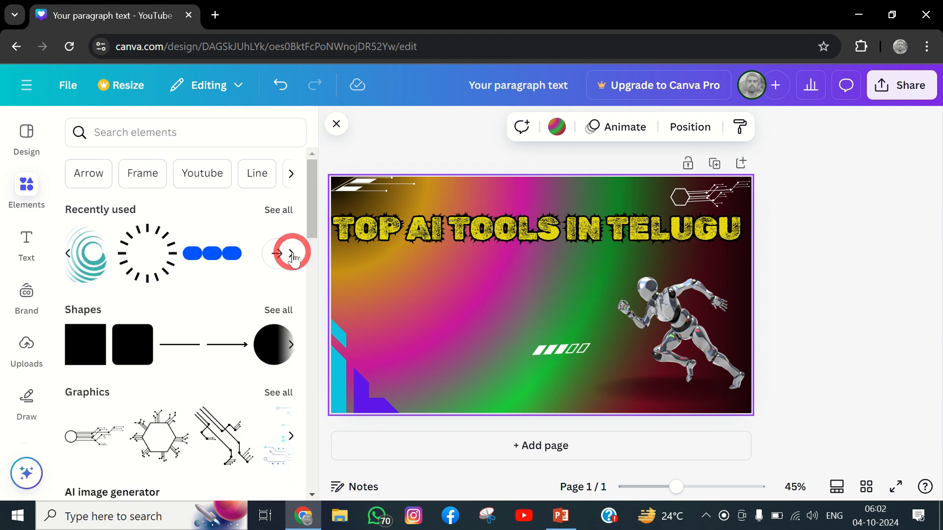
click(275, 212)
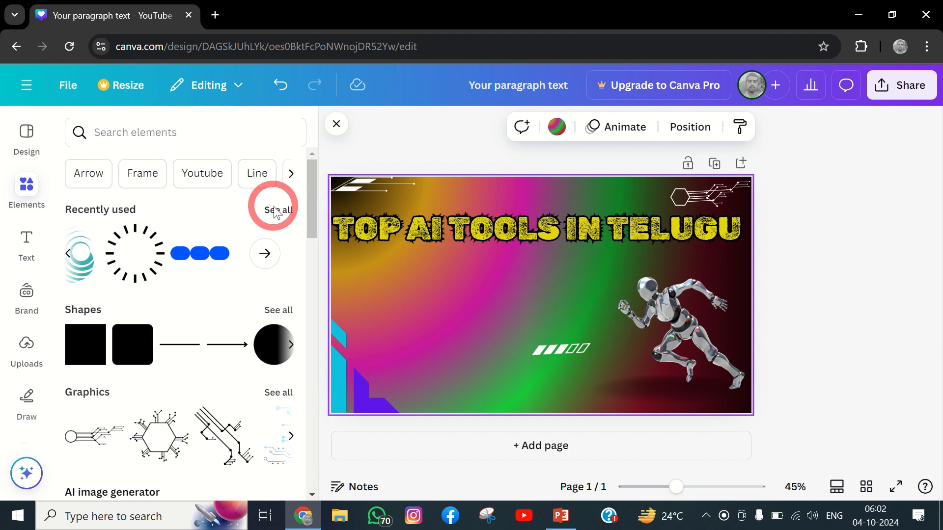
scroll(176, 328, down, 2)
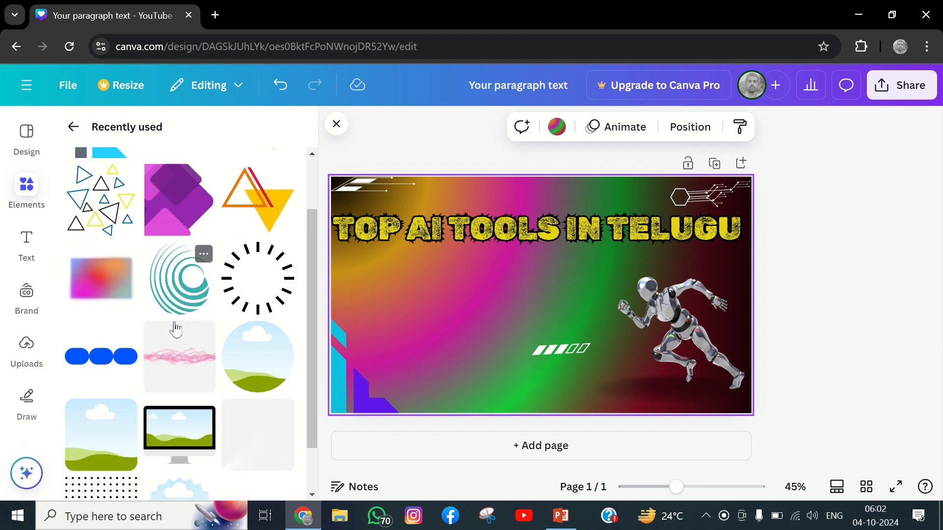
scroll(175, 328, down, 3)
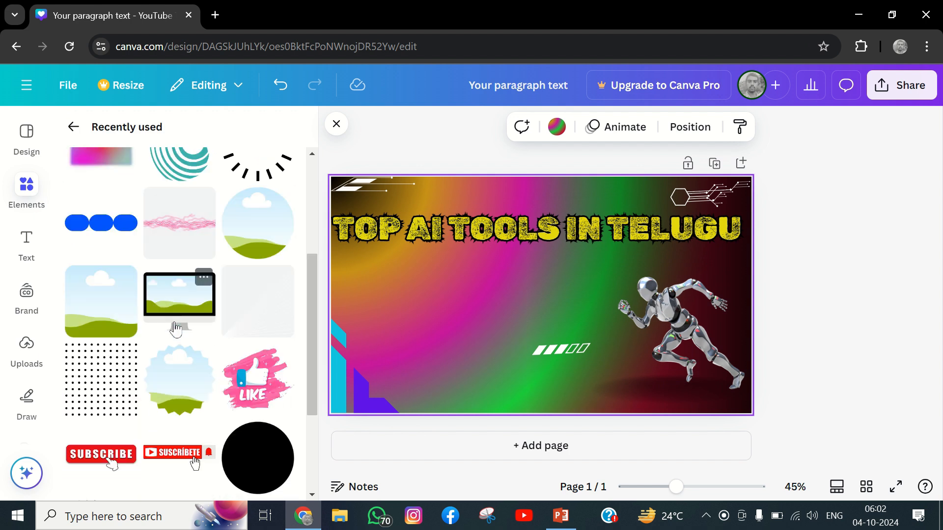
scroll(176, 328, up, 5)
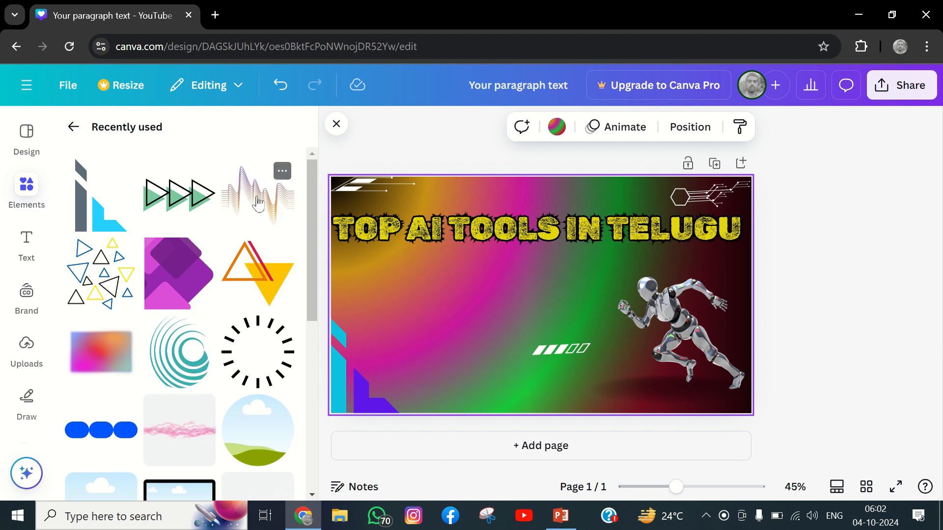
click(258, 202)
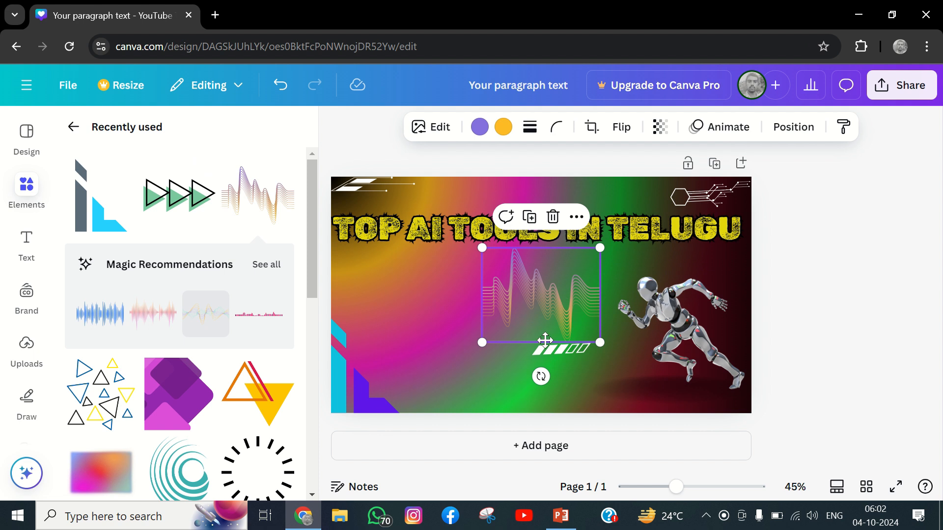
Move the purple-and-yellow wavy line graphic to the thumbnail's bottom edge beside the angular corner graphic and enlarge it.
drag(546, 347, 477, 390)
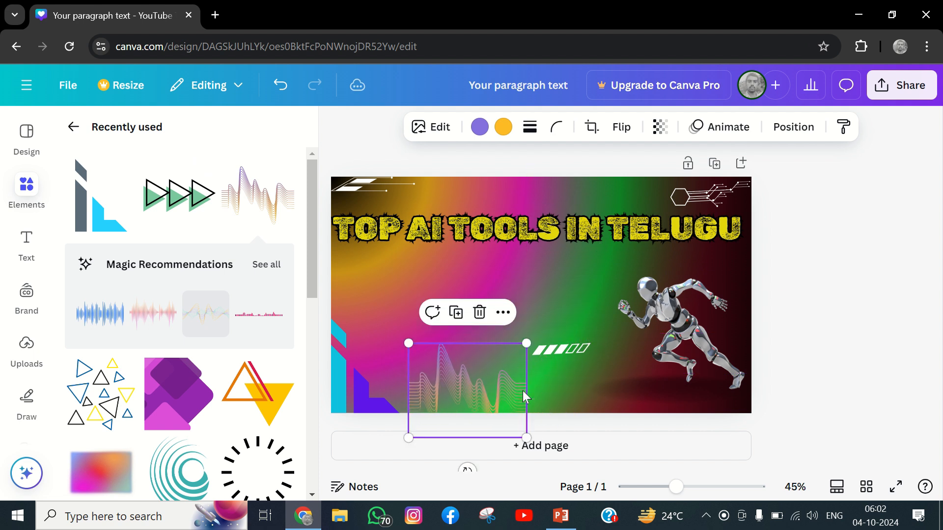
drag(526, 437, 651, 420)
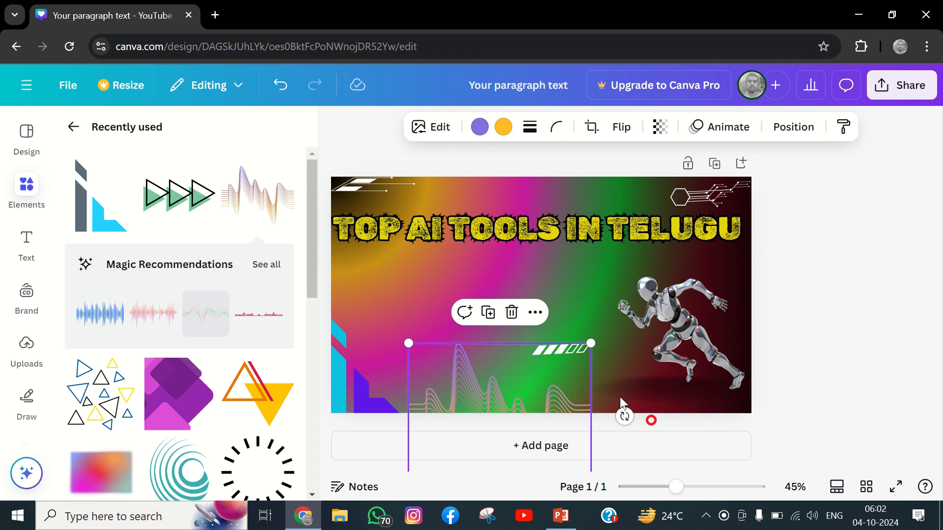
click(420, 268)
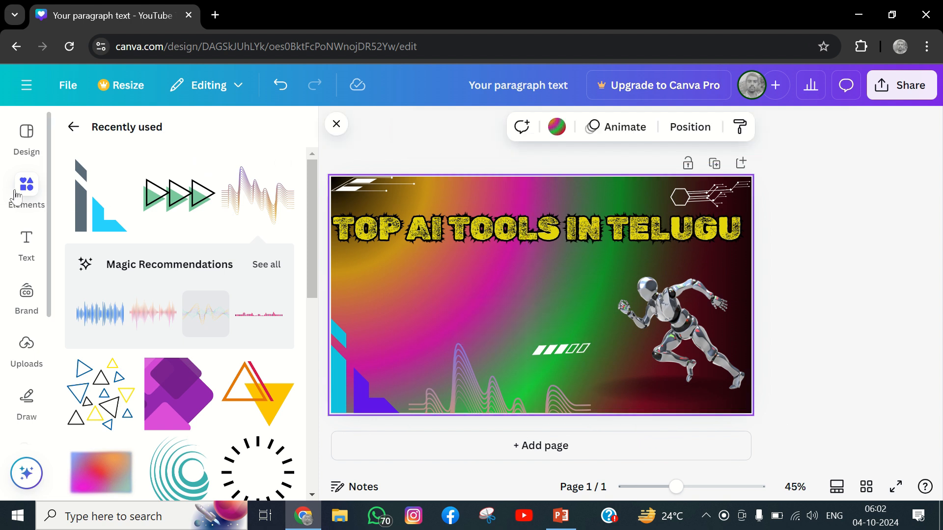
Add the circular picture frame from the recently used elements, place it below the heading's left end and shrink it.
scroll(162, 304, down, 5)
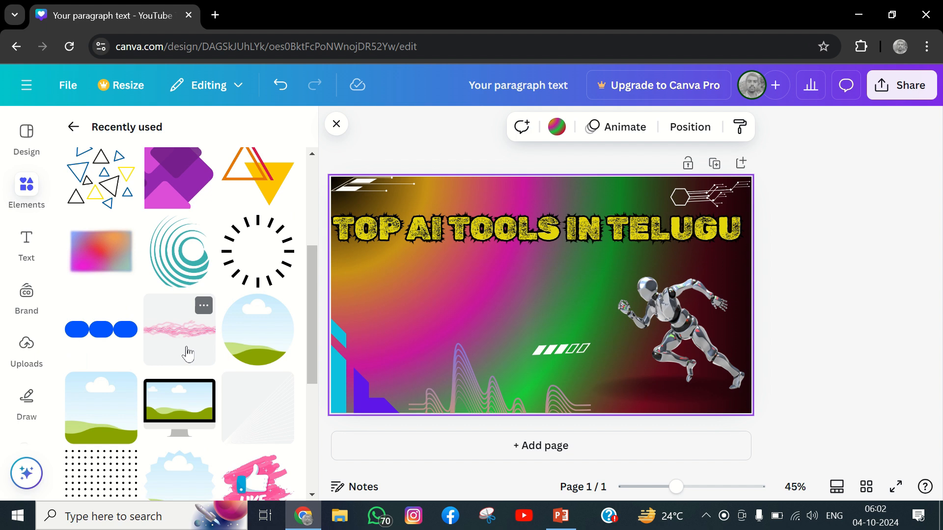
scroll(185, 352, down, 2)
scroll(149, 362, down, 3)
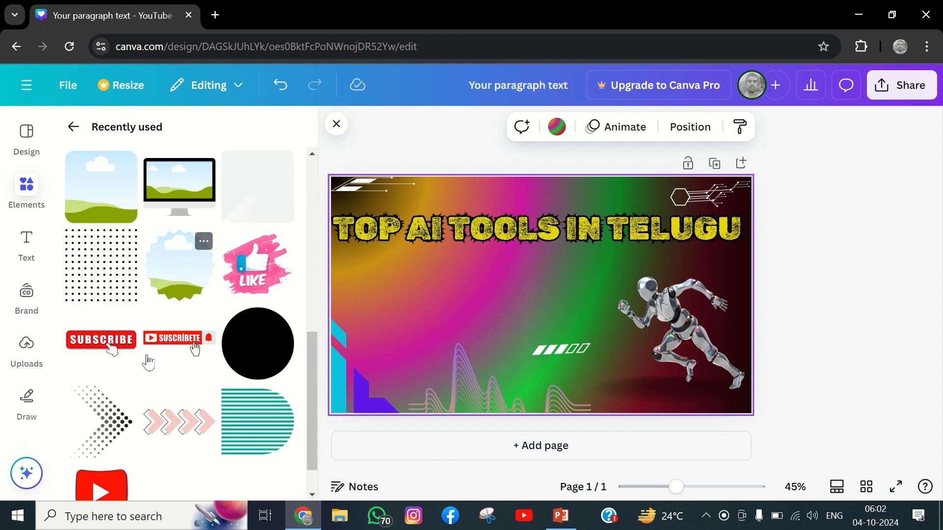
scroll(148, 363, up, 3)
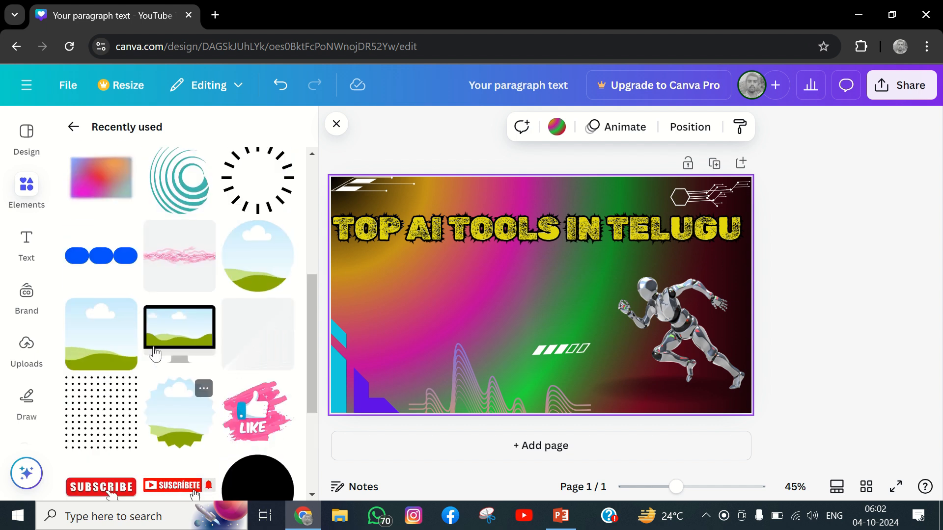
click(254, 269)
drag(553, 306, 428, 307)
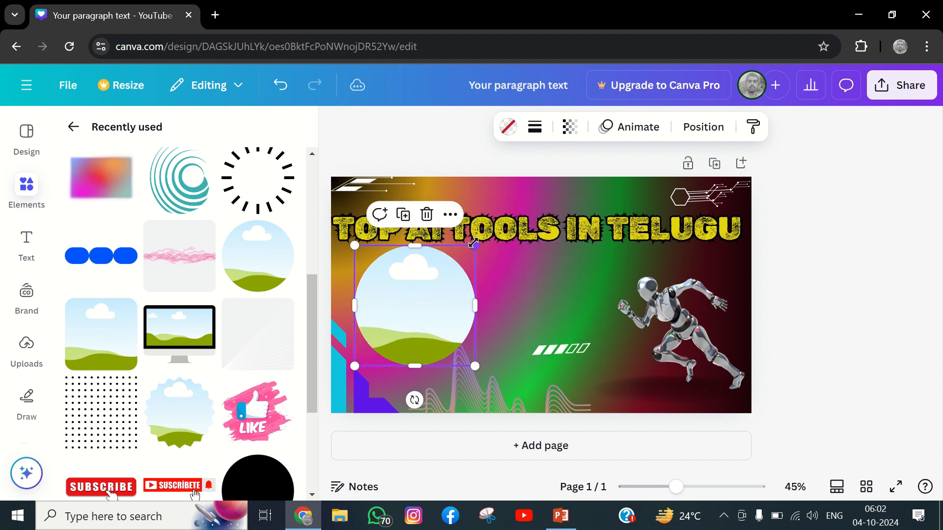
drag(474, 244, 443, 273)
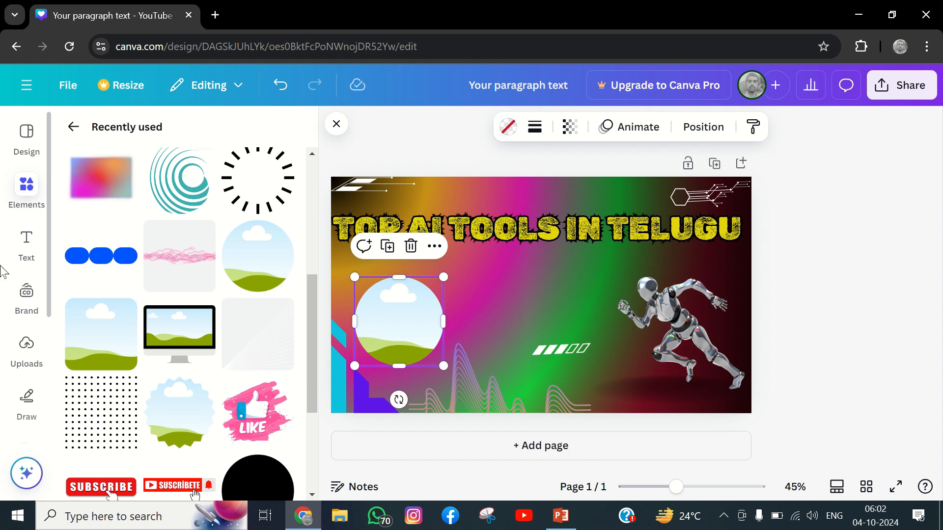
Fill the circular frame with the uploaded black Gemini logo image showing the purple star.
click(27, 352)
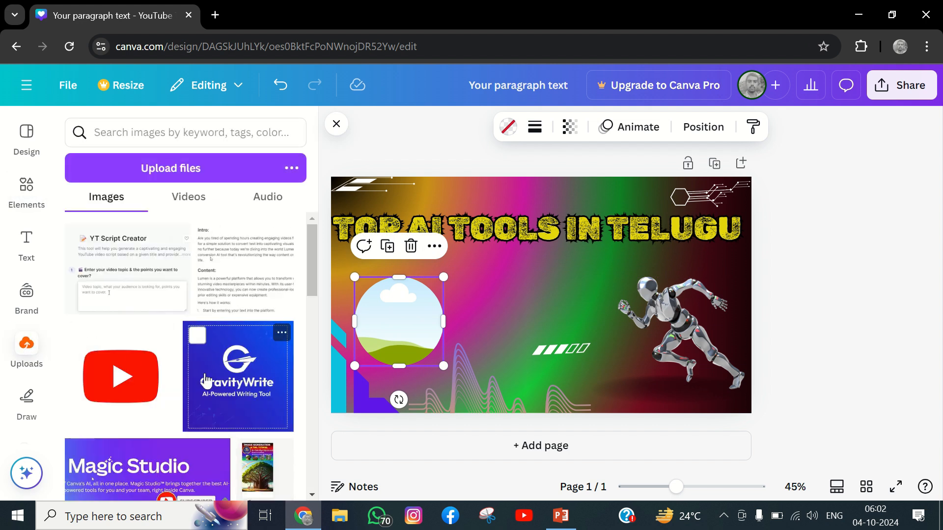
scroll(194, 383, down, 10)
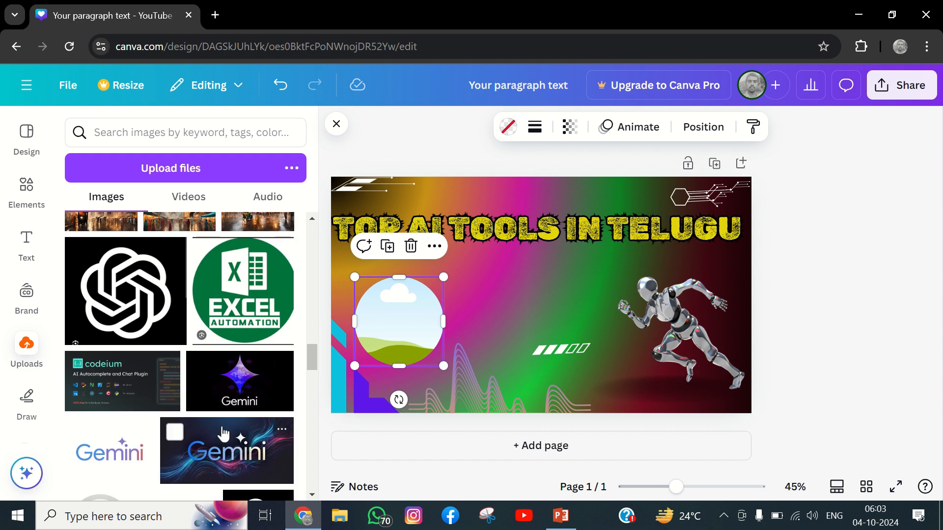
click(229, 389)
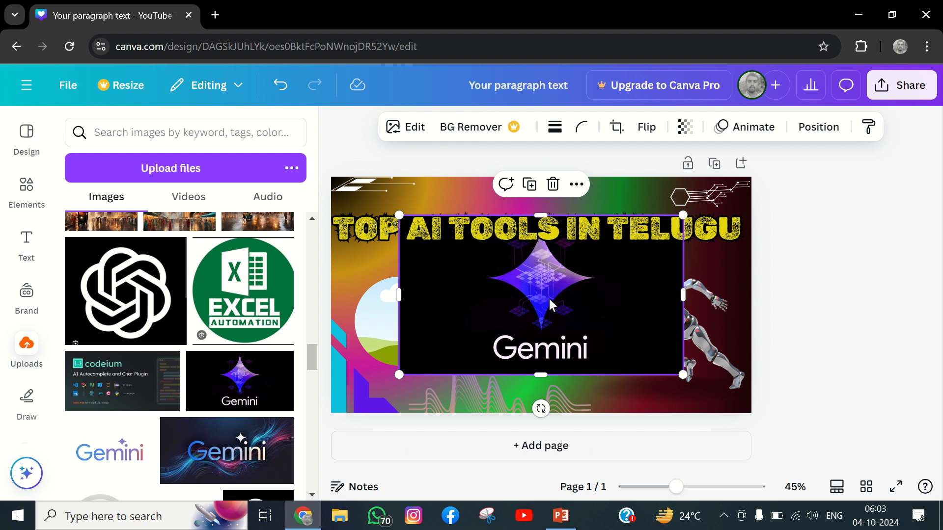
drag(550, 304, 393, 309)
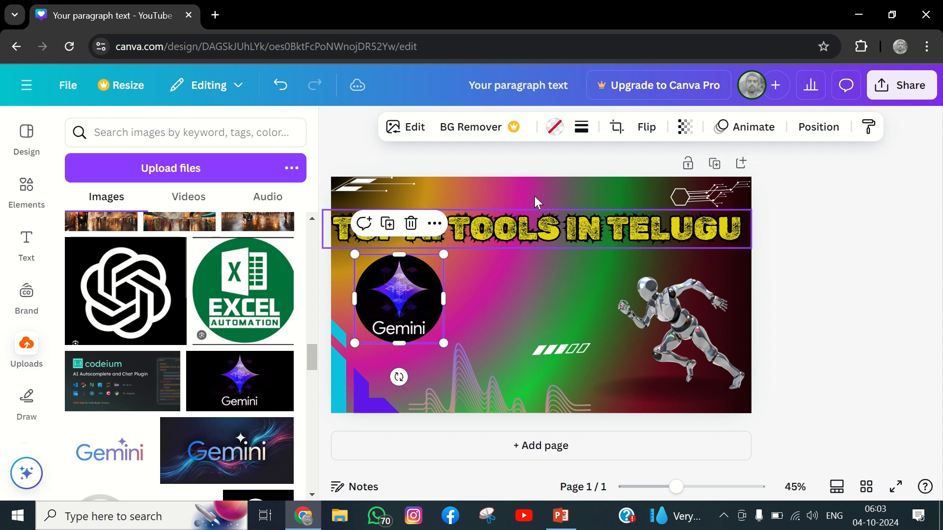
Give the Gemini circle a solid border of weight 10 in the document's multicolor gradient.
click(581, 127)
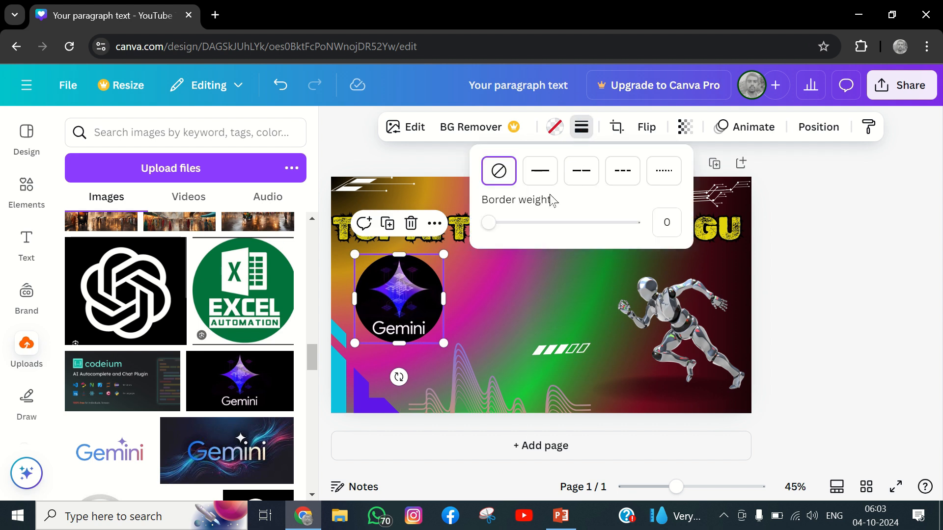
click(539, 172)
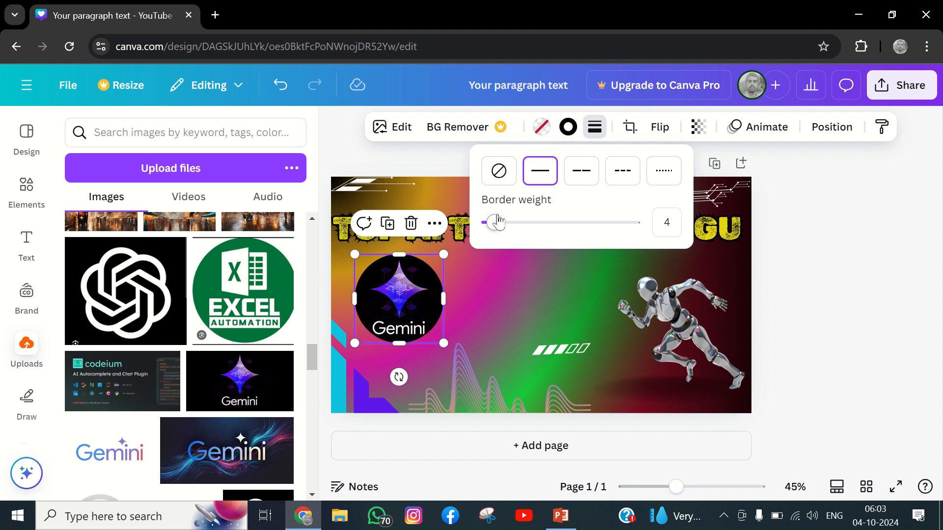
drag(497, 225, 500, 223)
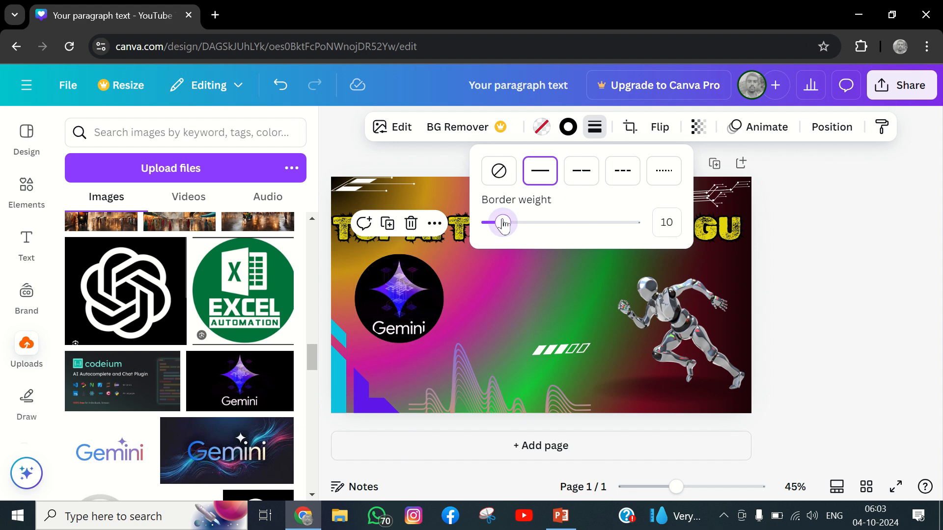
click(568, 129)
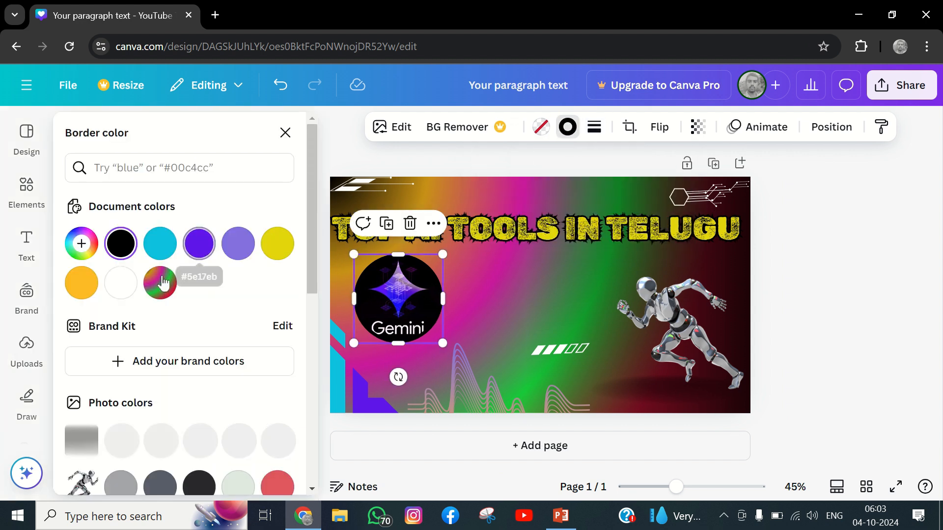
click(160, 282)
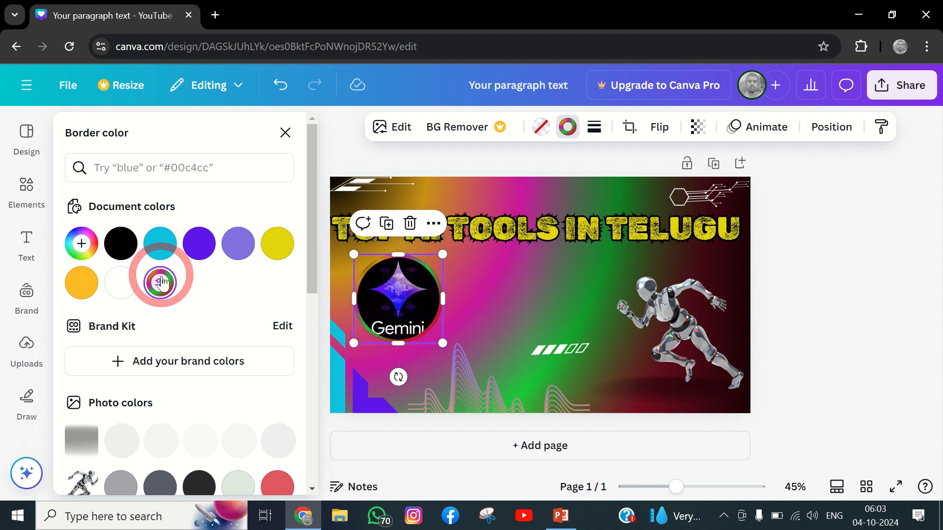
Give the Leonardo.AI logo a solid border of weight 14 in the document's multicolor gradient.
click(505, 297)
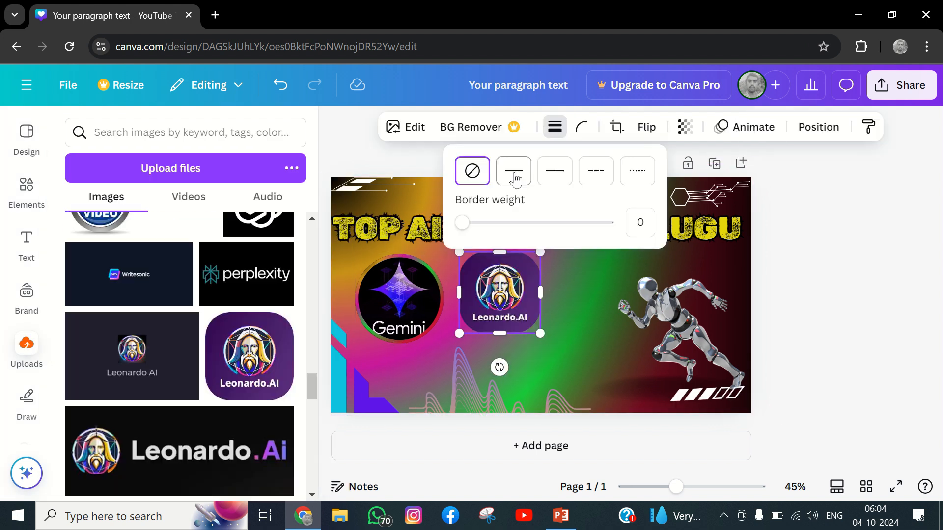
click(514, 178)
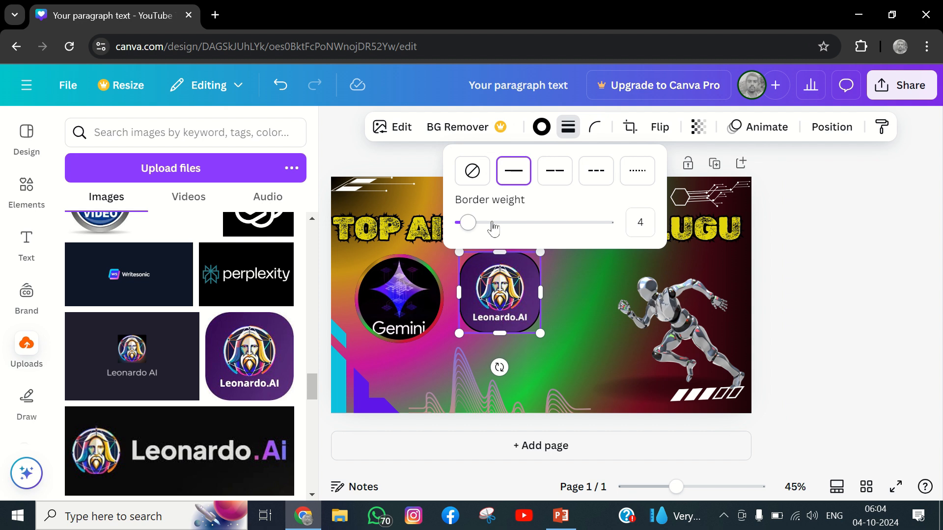
drag(470, 225, 482, 225)
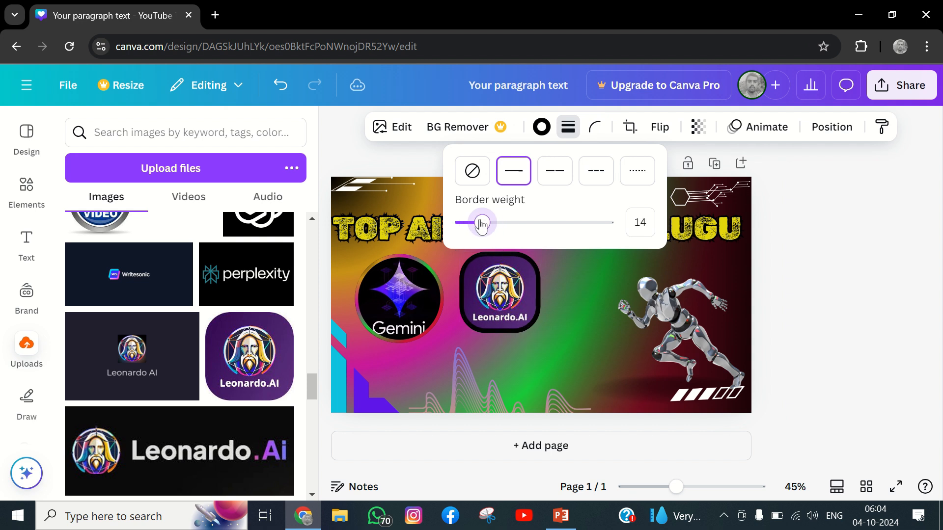
click(541, 126)
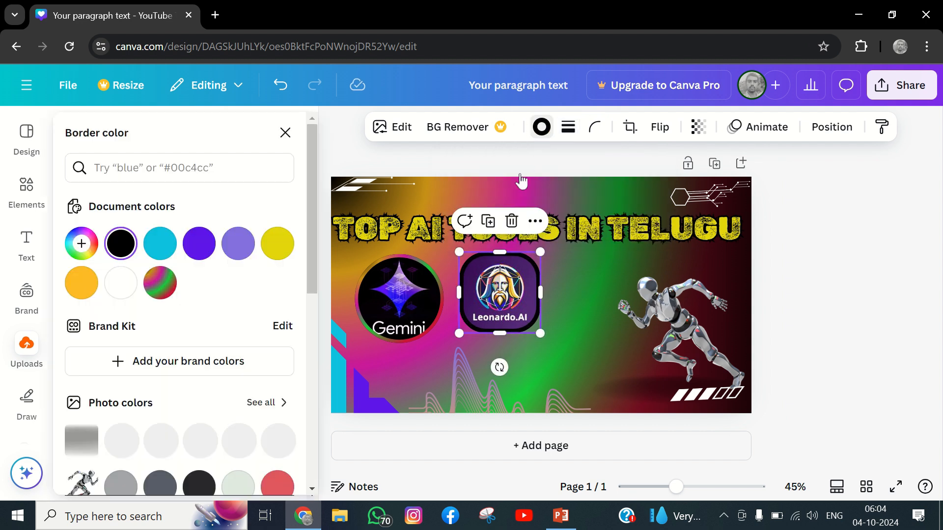
click(159, 283)
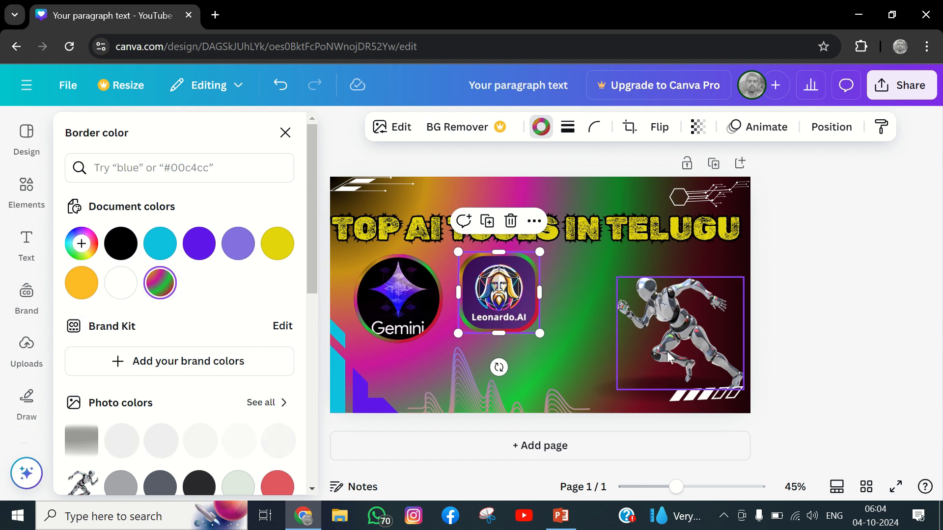
Add the uploaded round TECH AI logo, shrink it and place it at the thumbnail's top edge beside the hexagon circuit graphic.
click(27, 344)
click(97, 332)
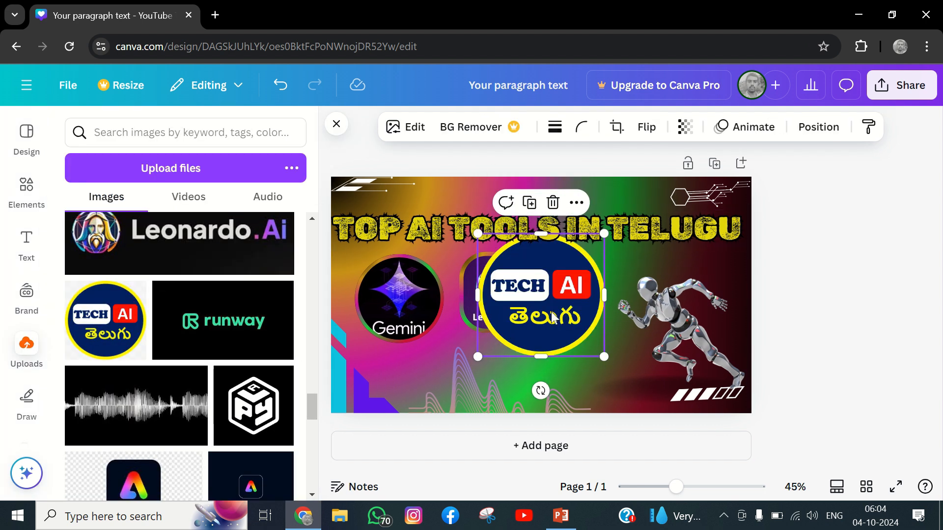
drag(553, 324, 595, 375)
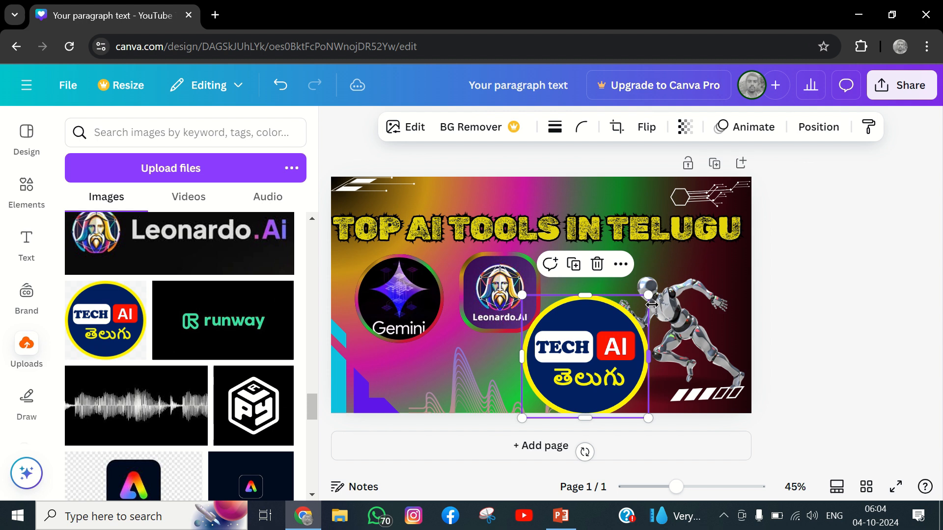
drag(655, 292, 643, 187)
click(571, 318)
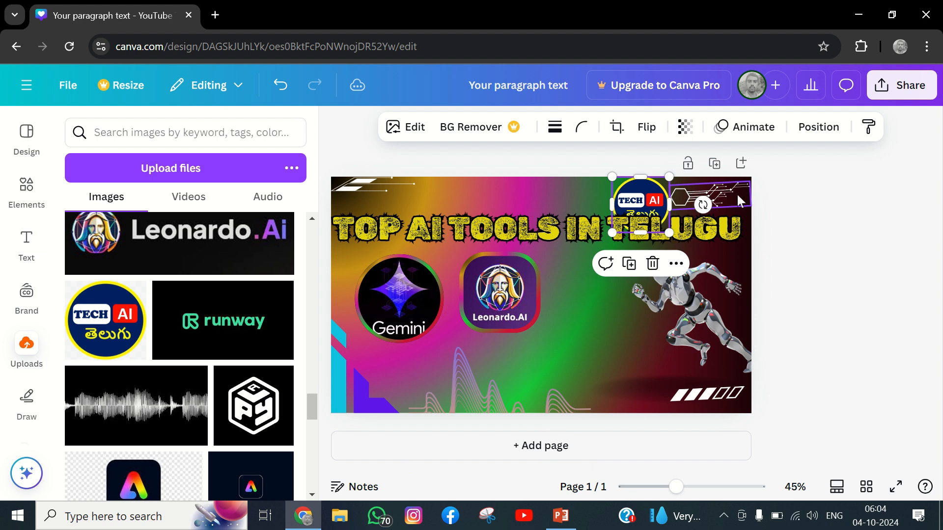
Fit a smaller TECH AI logo into the thumbnail's top-right corner, moving the hexagon circuit graphic to the top centre and the heading slightly down.
drag(739, 200, 553, 195)
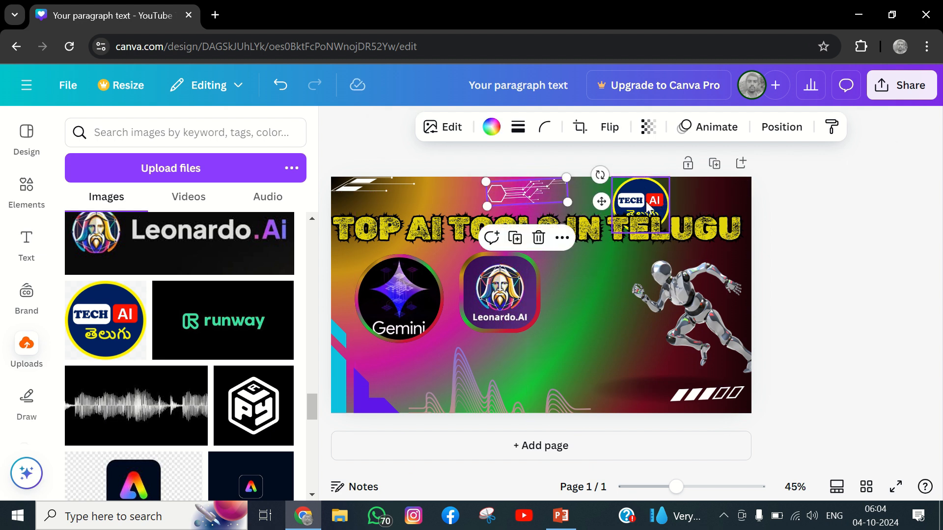
drag(647, 208, 721, 196)
drag(636, 222, 635, 235)
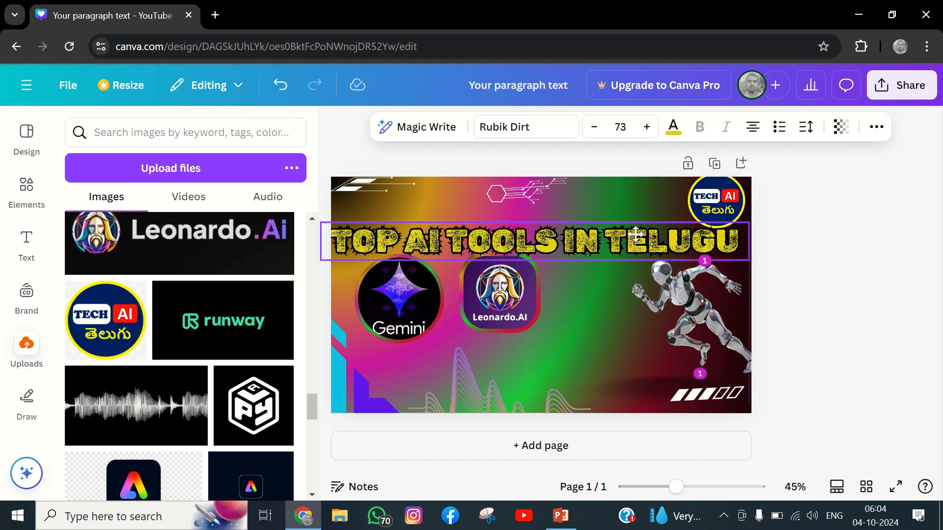
click(739, 200)
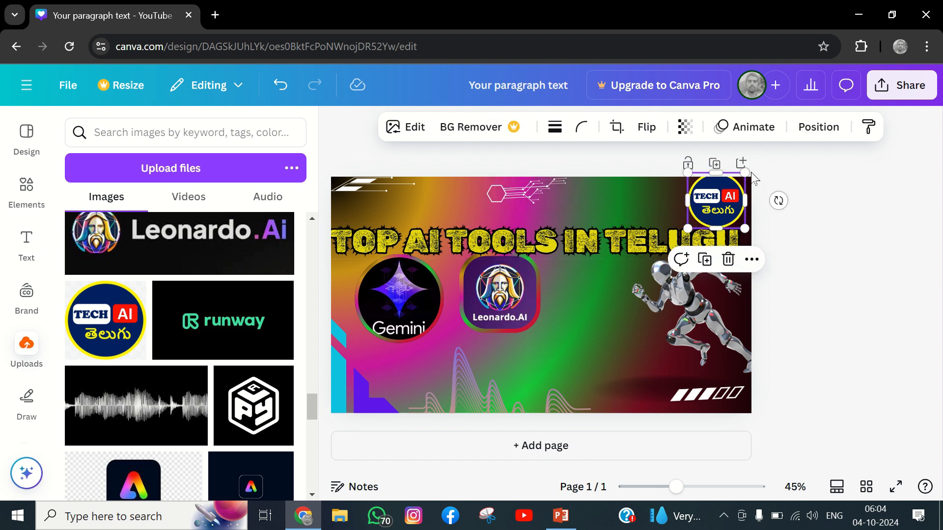
drag(744, 172, 719, 199)
Add the uploaded red YouTube play logo to the design and place it between the Leonardo.AI logo and the robot.
scroll(123, 295, up, 10)
click(120, 254)
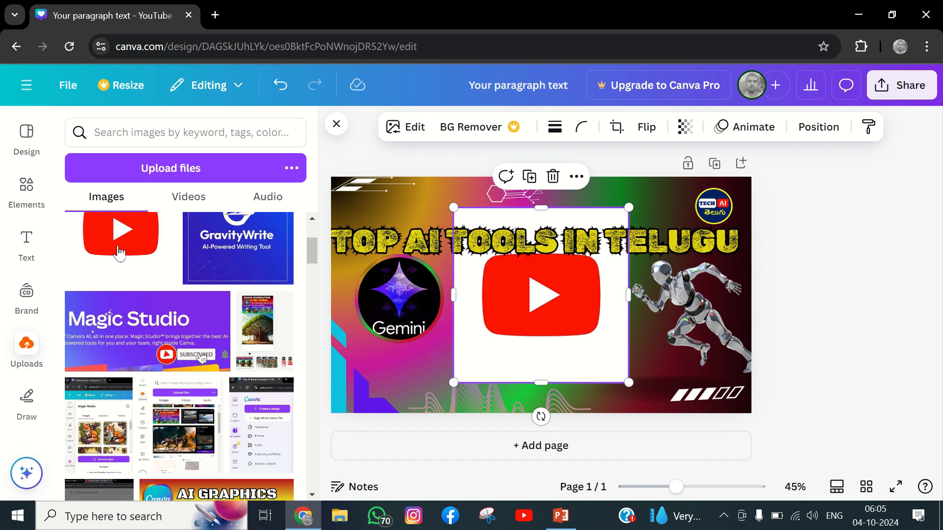
drag(618, 311, 664, 339)
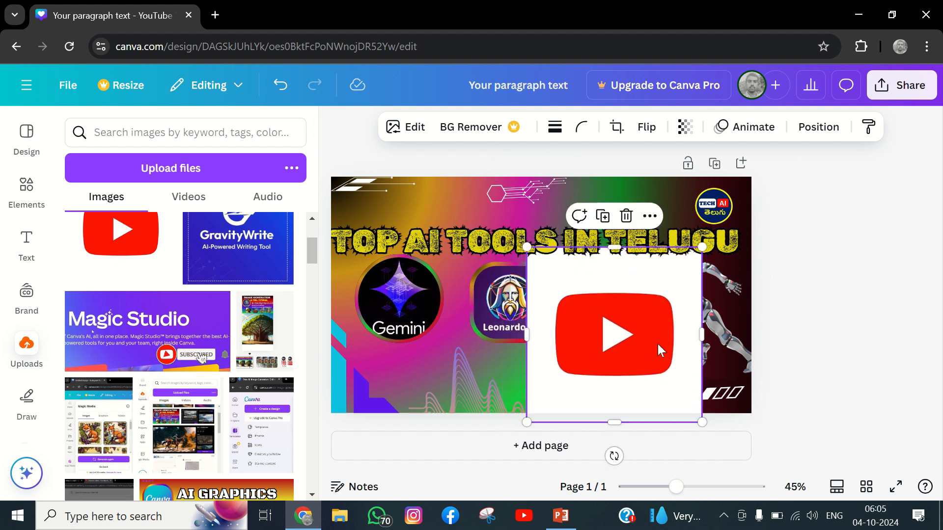
Crop the white margins off the YouTube logo so only the red play button area is kept.
click(617, 129)
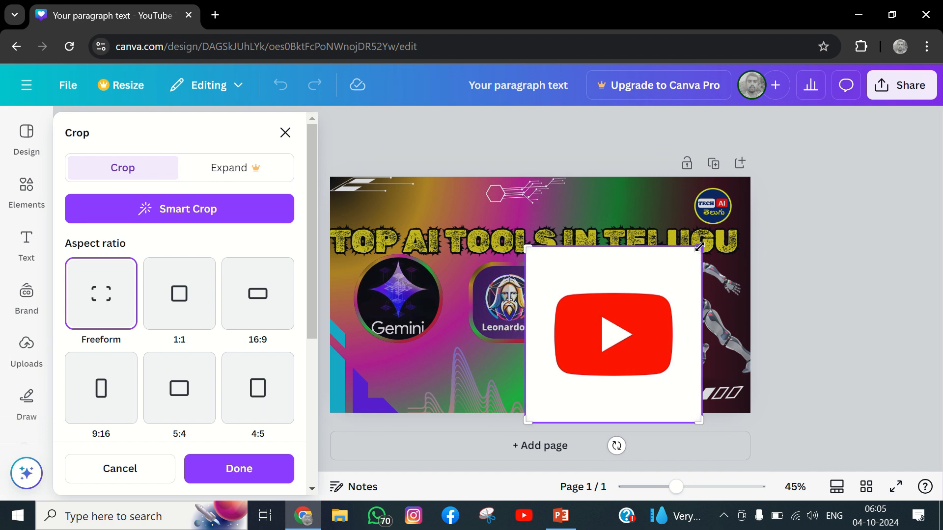
drag(699, 247, 671, 294)
drag(526, 418, 555, 374)
click(535, 384)
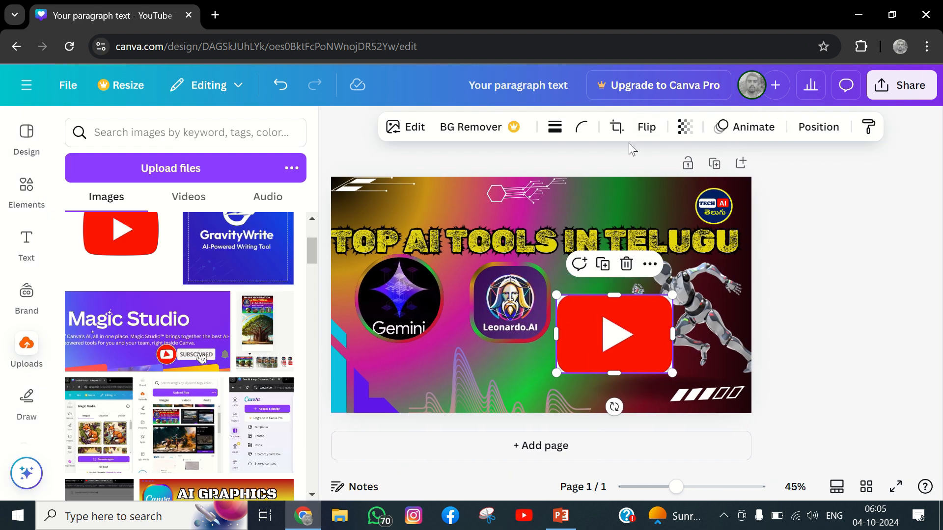
Set the YouTube logo's corner rounding to 67.
click(580, 128)
drag(507, 195, 568, 204)
drag(575, 203, 580, 203)
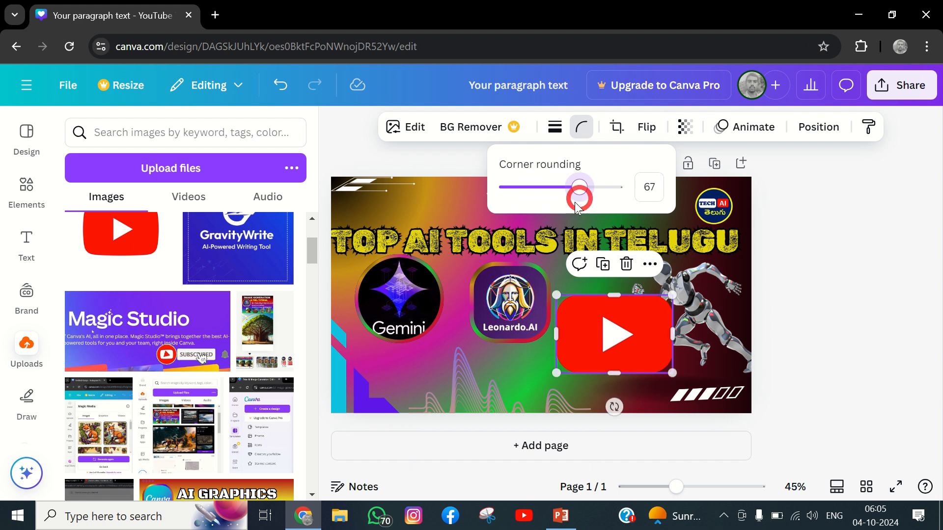
click(499, 369)
Shrink the YouTube logo and place it directly below the Gemini circle.
click(619, 345)
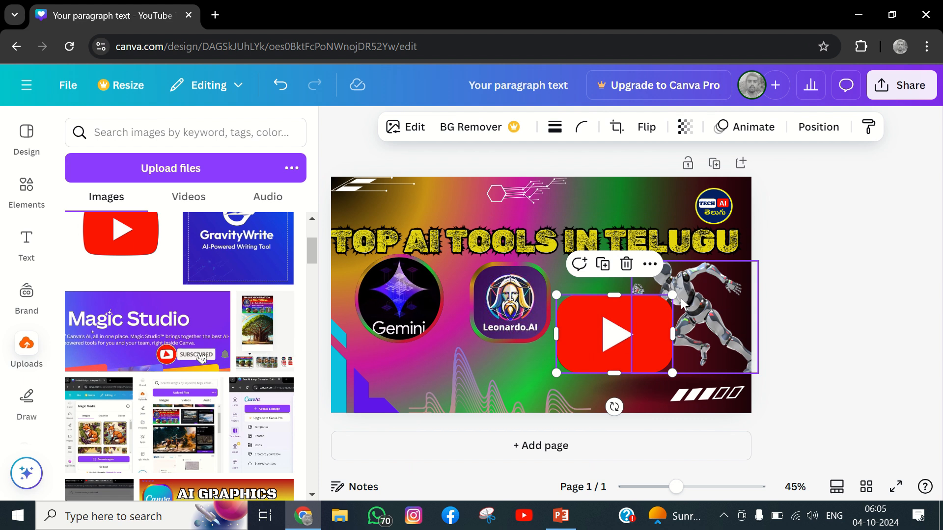
drag(672, 295, 648, 310)
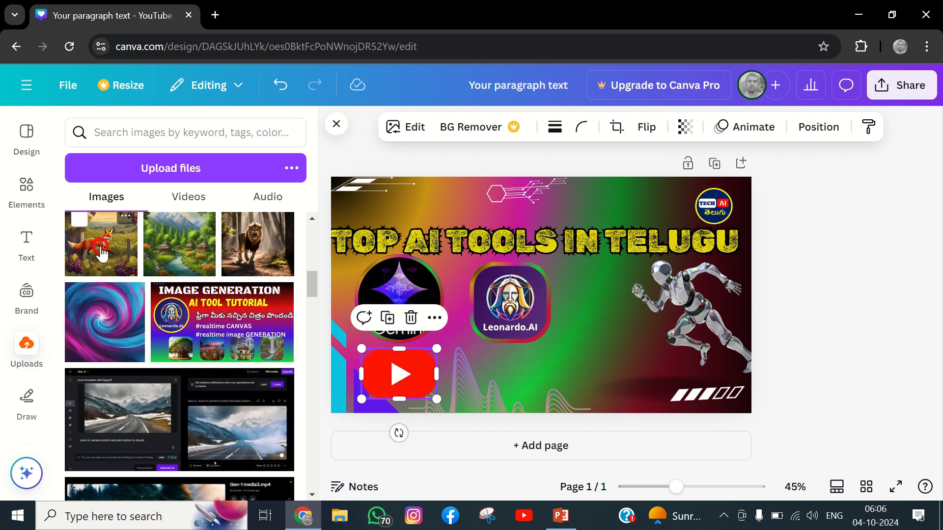
Add the uploaded running fox image, shrink it and place it between the Leonardo.AI logo and the robot.
click(101, 254)
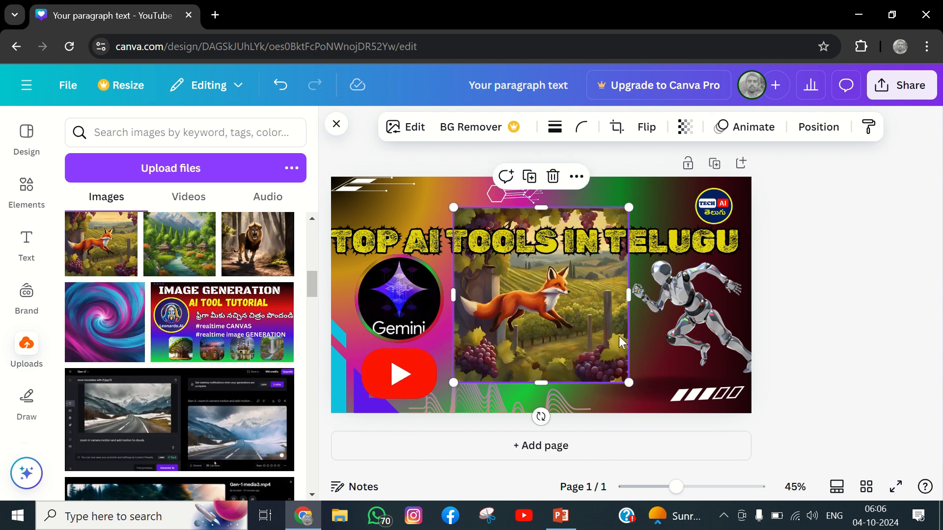
drag(560, 302, 601, 350)
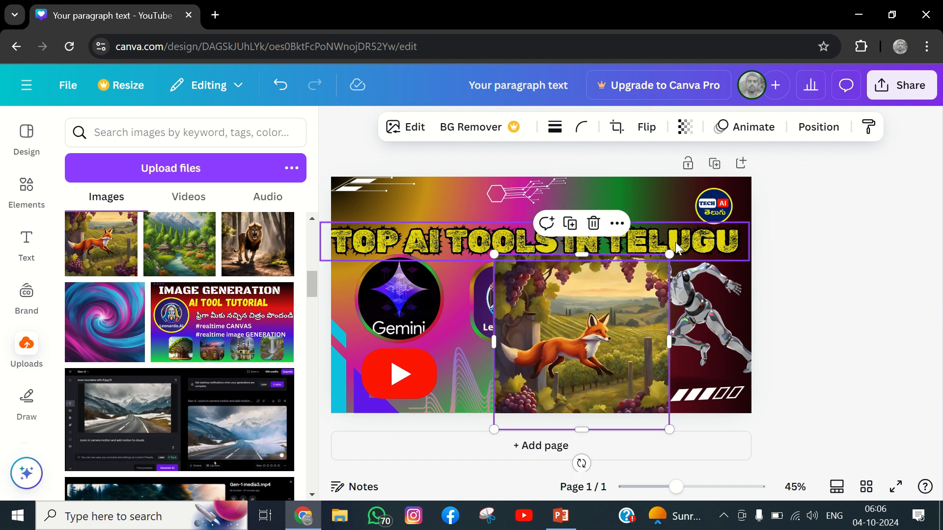
drag(669, 254, 595, 328)
drag(551, 374, 594, 350)
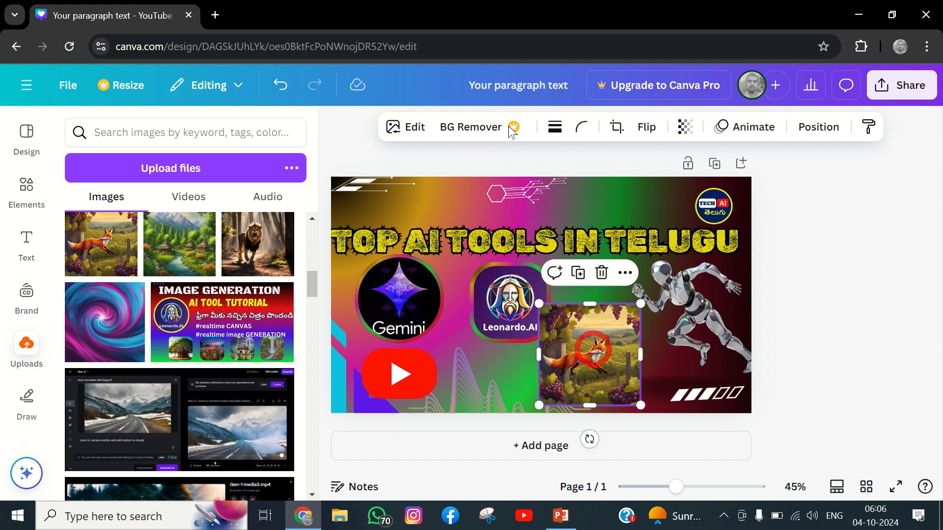
Try the Bali and Sandi filters on the fox image and apply the Latte filter to it.
click(407, 129)
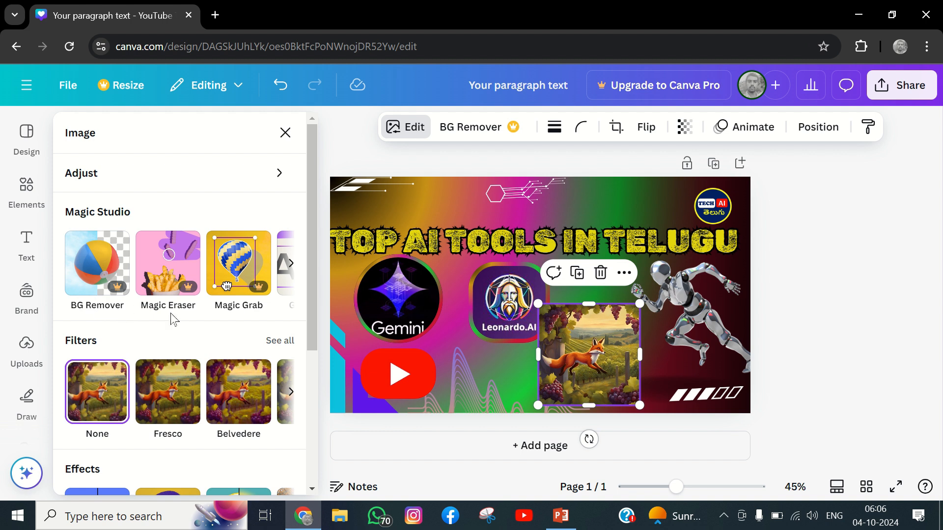
click(293, 267)
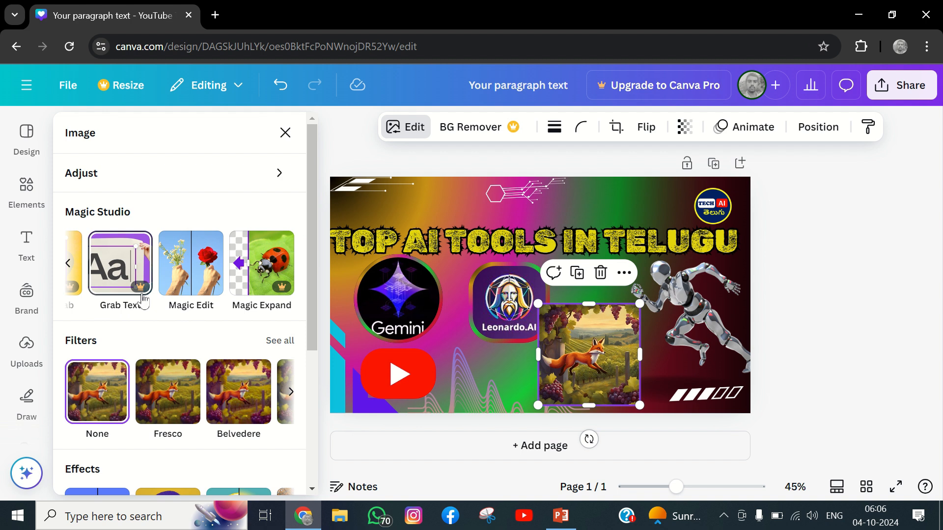
scroll(218, 295, down, 3)
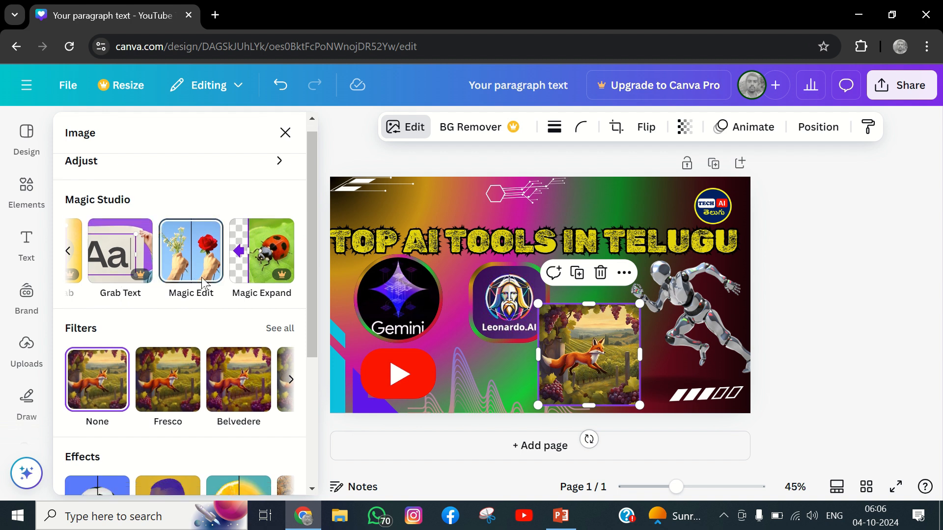
click(294, 248)
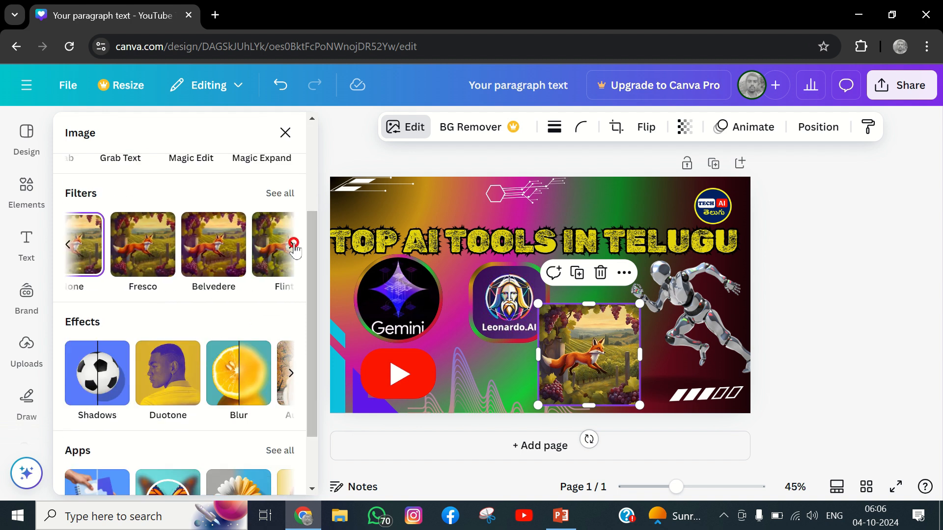
click(293, 248)
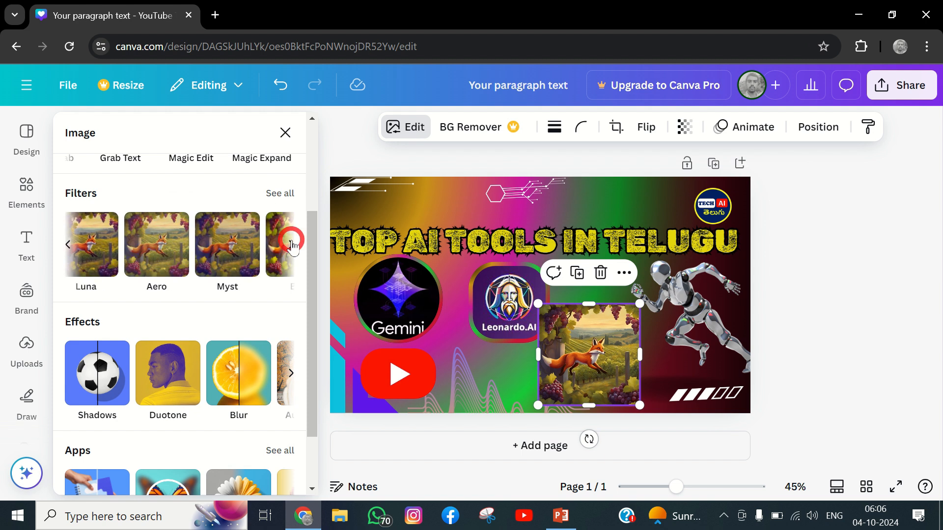
click(244, 252)
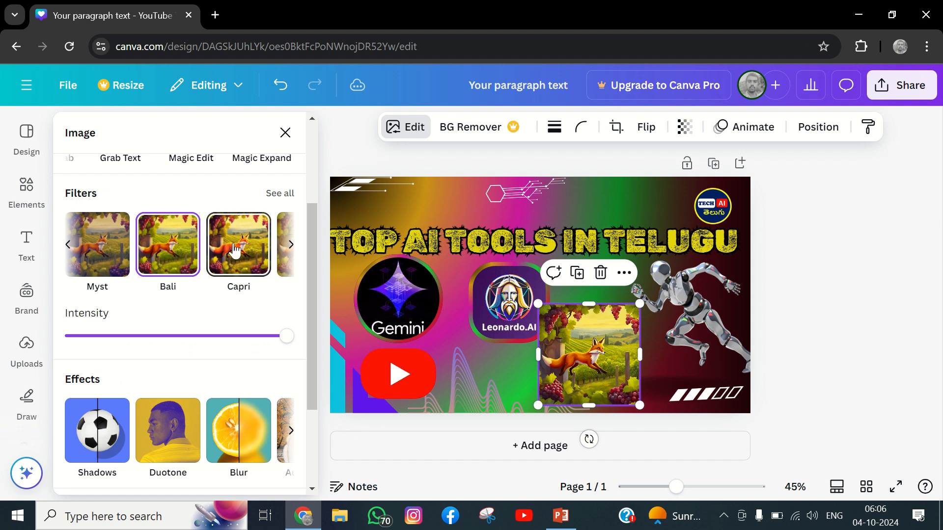
click(293, 248)
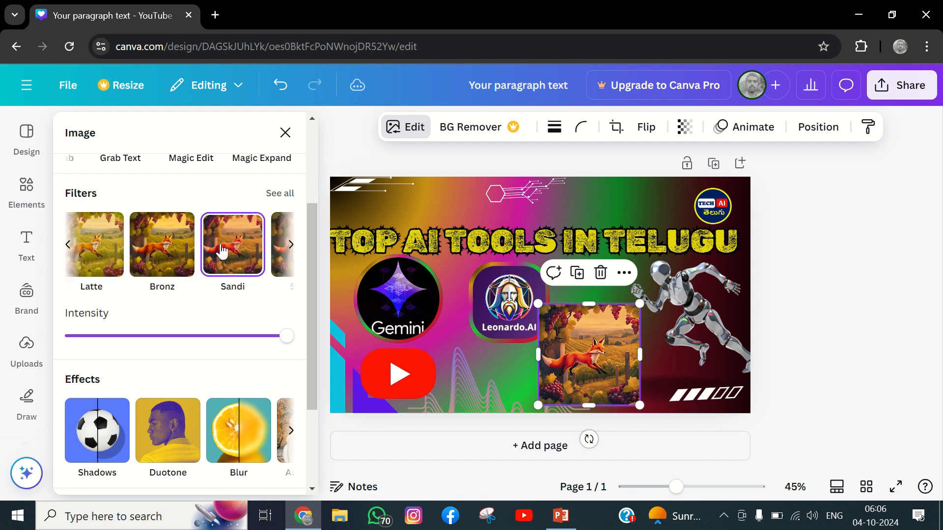
click(107, 255)
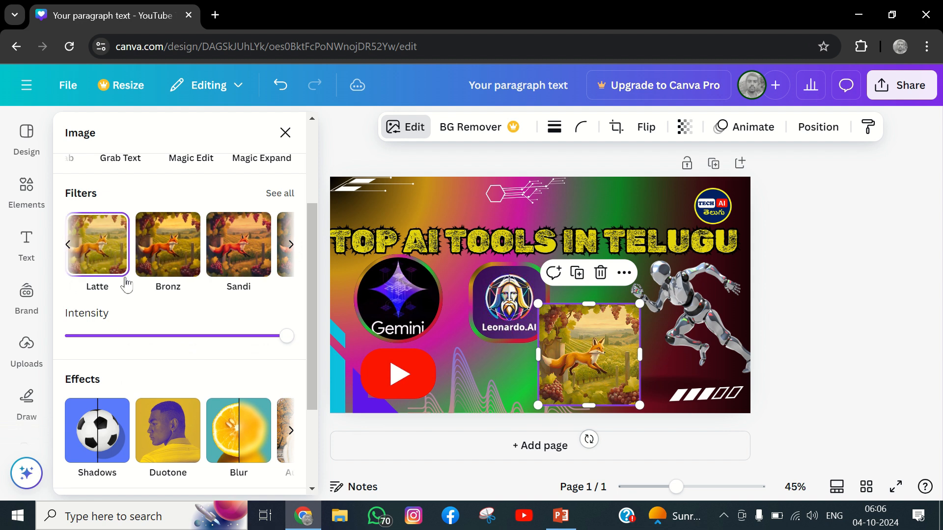
scroll(126, 284, down, 3)
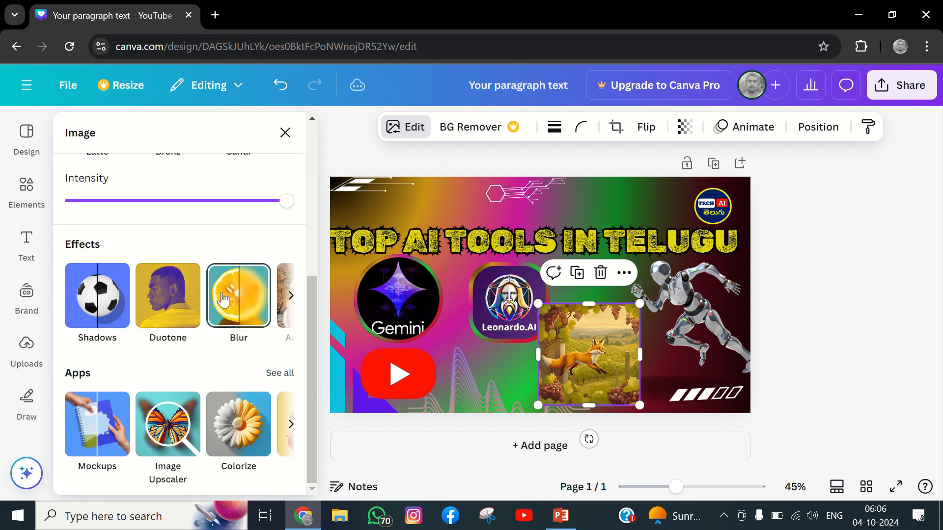
scroll(218, 304, up, 5)
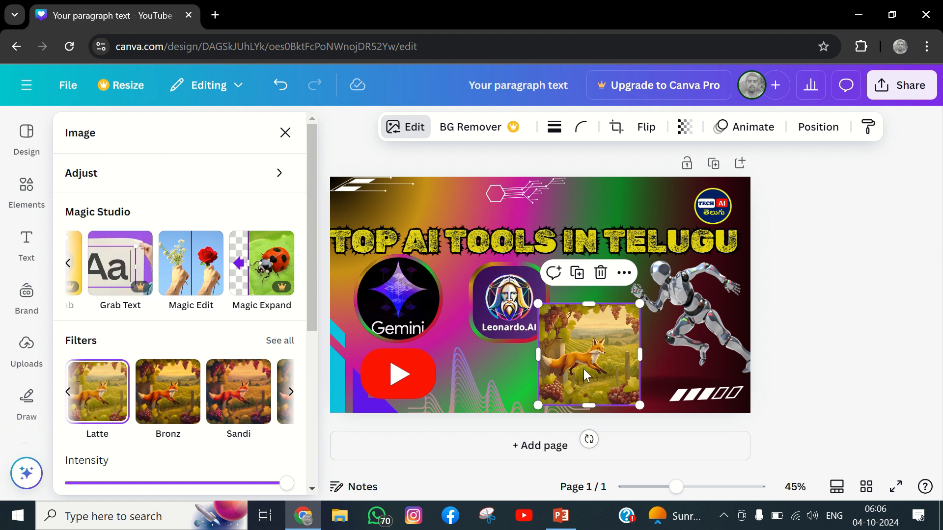
Set the fox image's corner rounding to 90 and make the image more transparent.
click(582, 130)
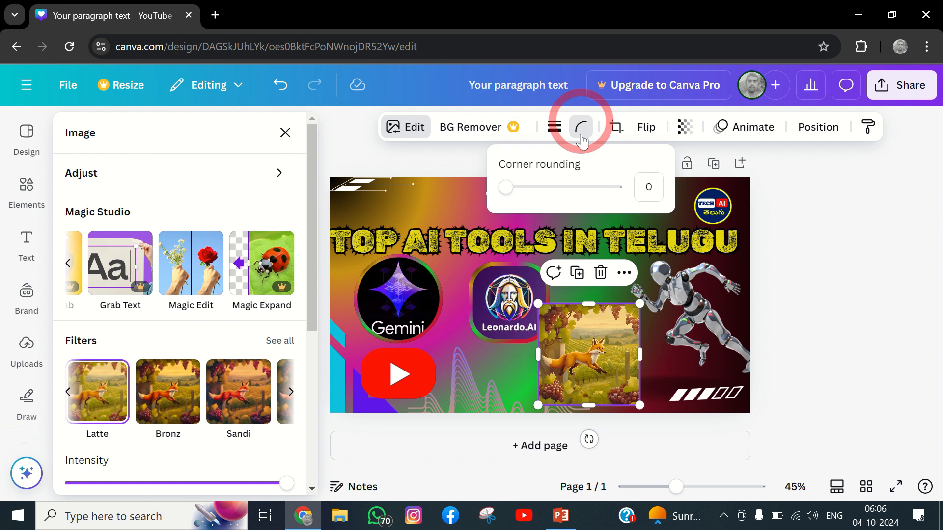
drag(506, 192, 607, 197)
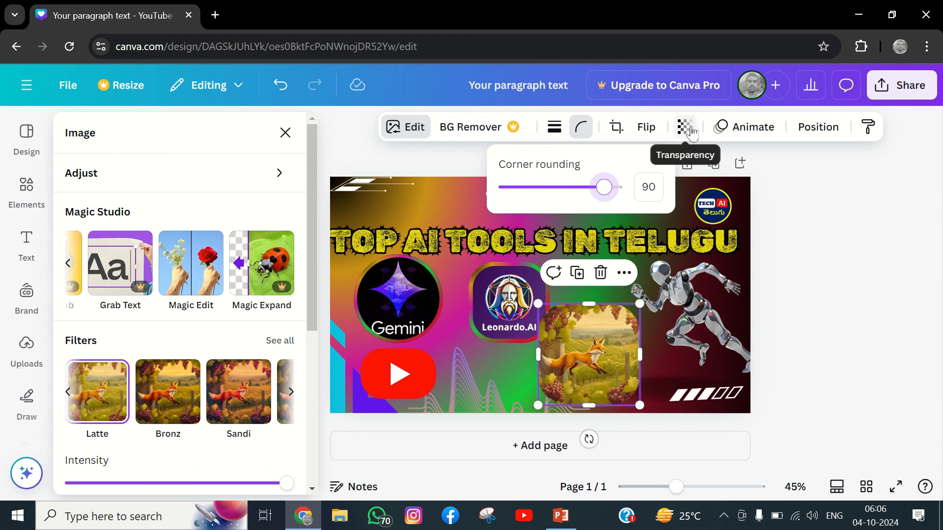
click(690, 132)
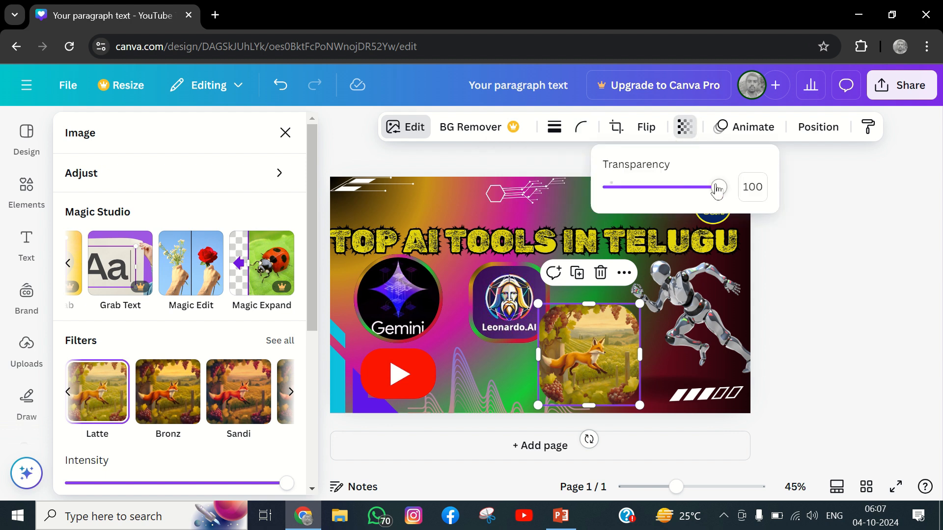
drag(717, 189, 645, 191)
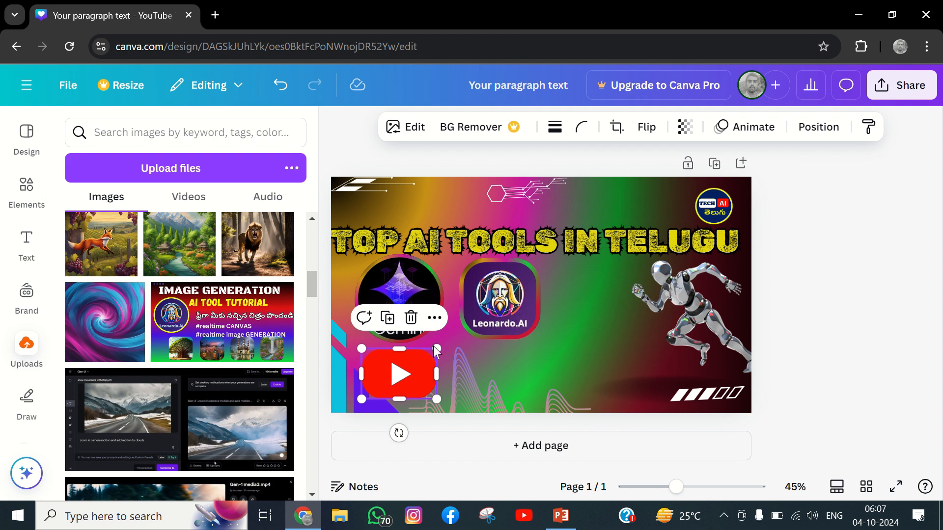
Move the YouTube logo to the thumbnail's lower edge beside the white slanted bars and look through the uploaded logos.
drag(393, 378, 621, 393)
scroll(137, 366, down, 5)
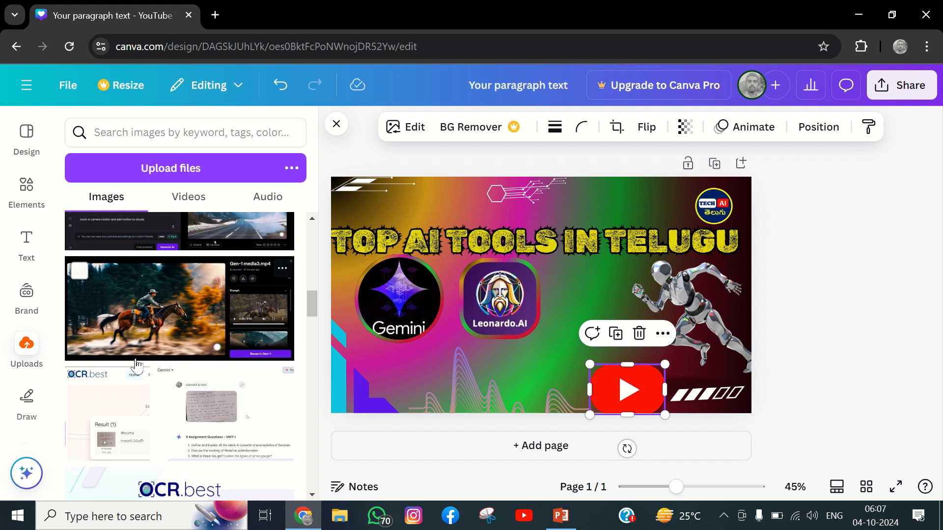
scroll(137, 364, down, 10)
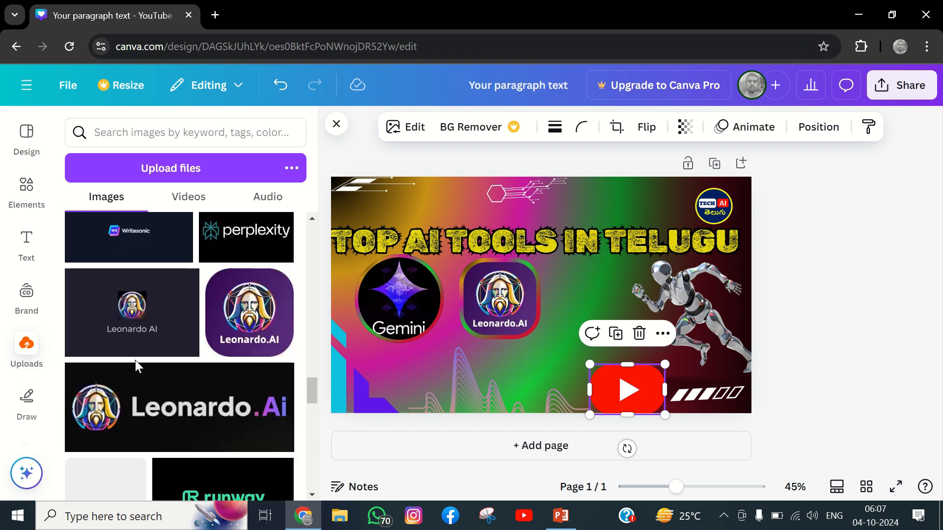
scroll(135, 365, down, 5)
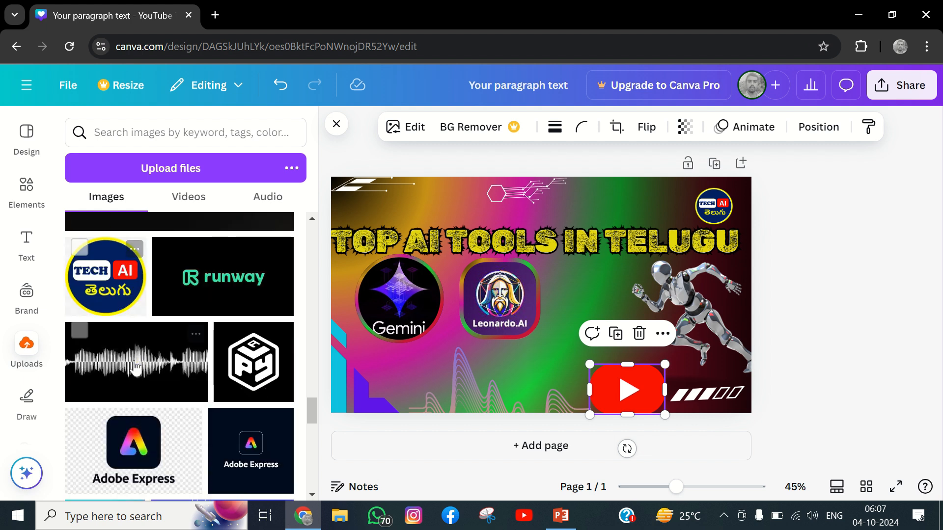
scroll(168, 331, down, 3)
click(391, 225)
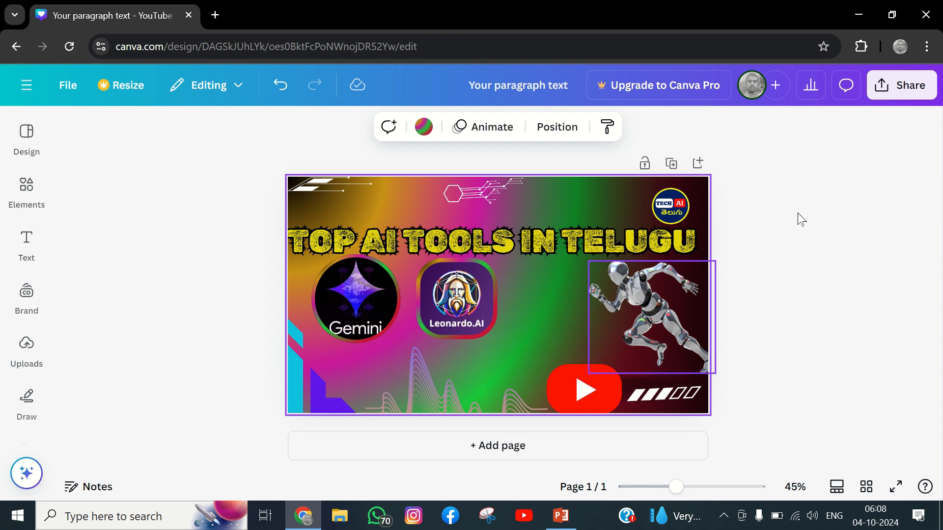
Download the finished thumbnail as a PNG file at 1,280 × 720 px.
click(913, 92)
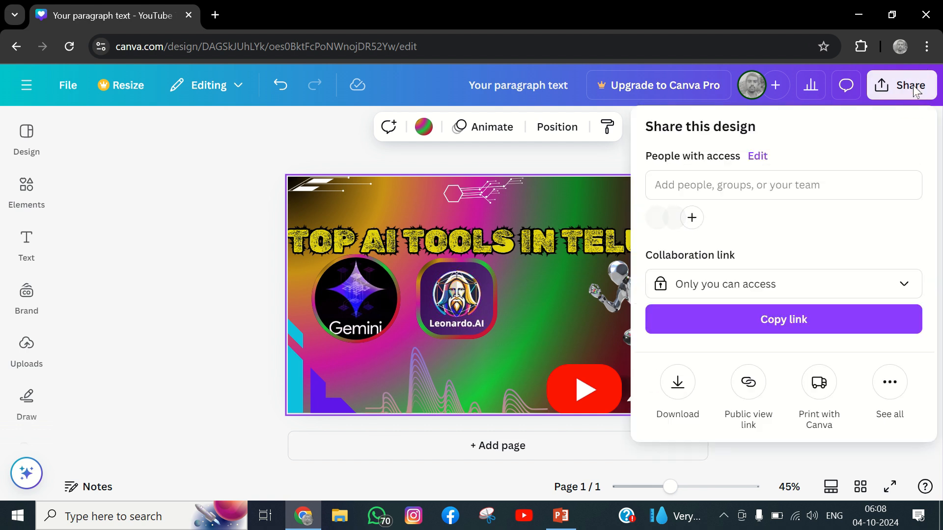
click(679, 384)
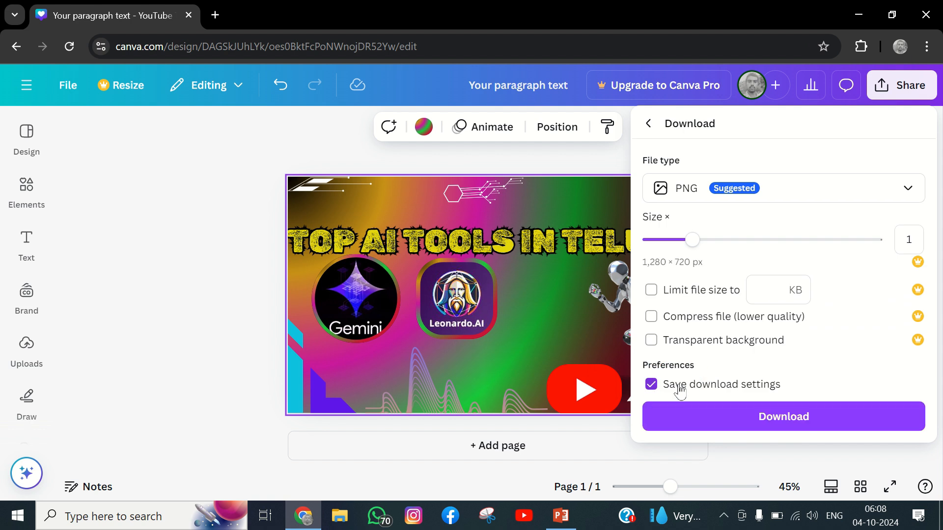
click(778, 417)
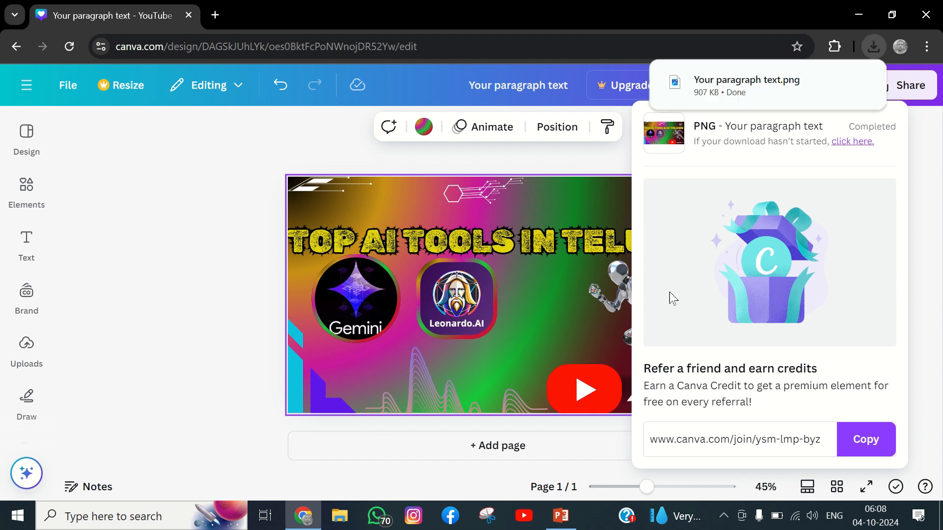
Open the downloaded "Your paragraph text.png" and examine the thumbnail enlarged and at full view.
click(733, 89)
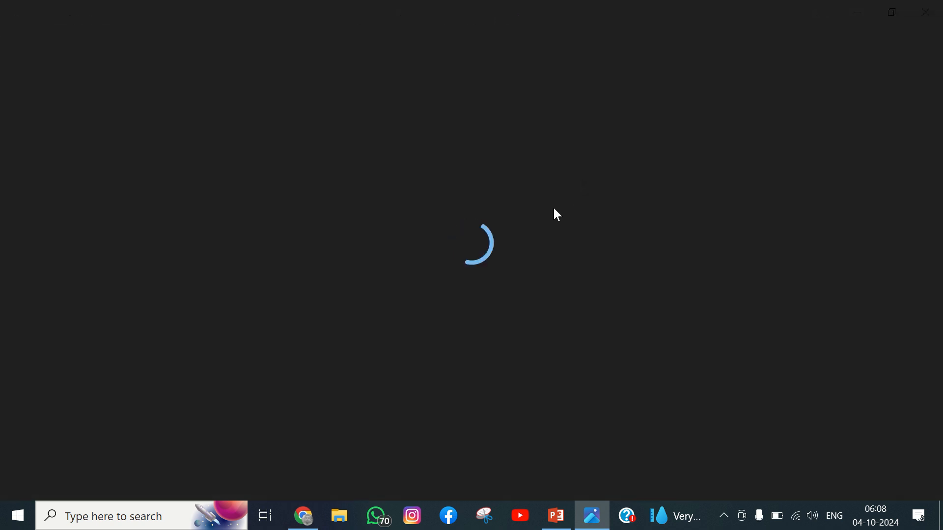
scroll(457, 281, up, 3)
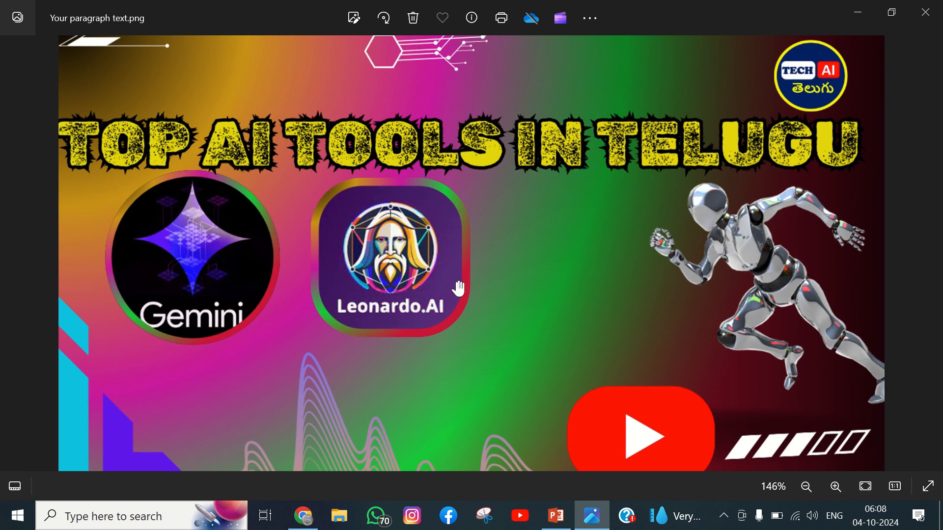
scroll(459, 287, down, 2)
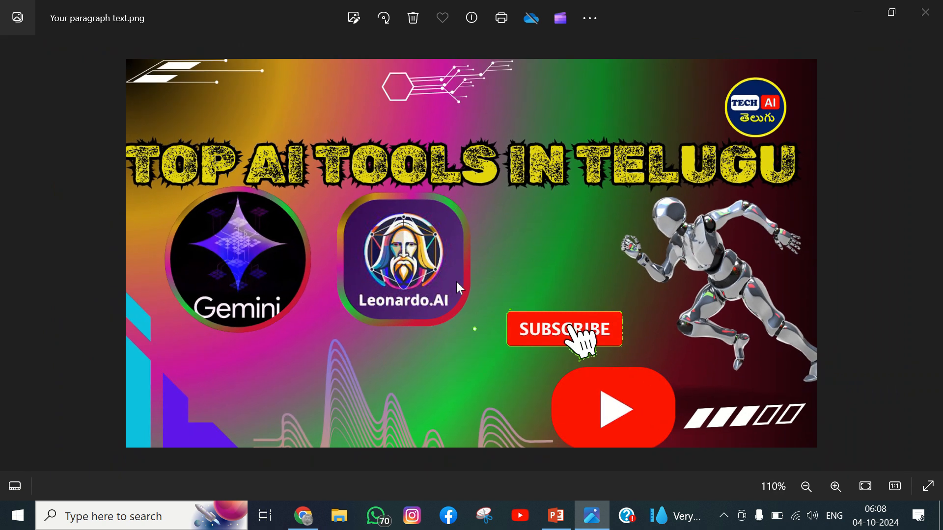
scroll(459, 288, down, 1)
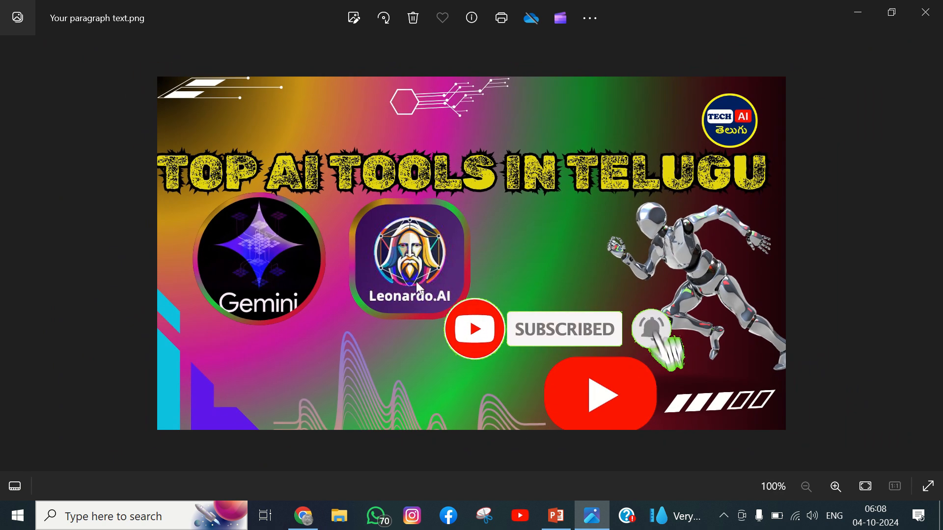